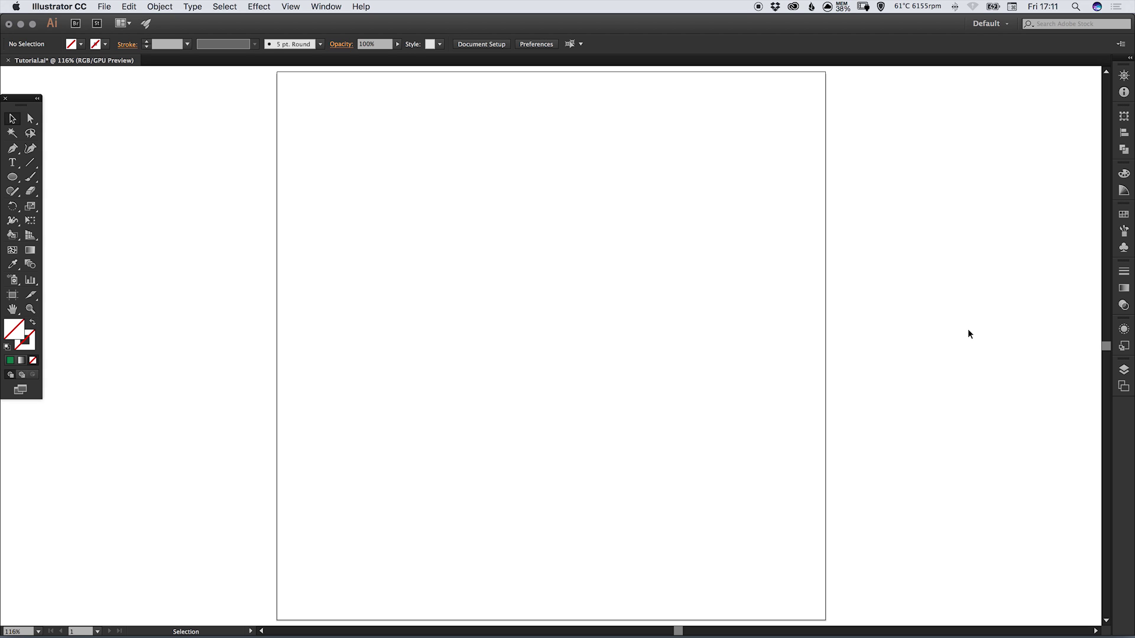
# Draw a 174.57 px circle near the artboard centre and bring up the Swatches panel.
pyautogui.click(12, 177)
pyautogui.moveTo(496, 274); pyautogui.dragTo(615, 390)
pyautogui.press('v')
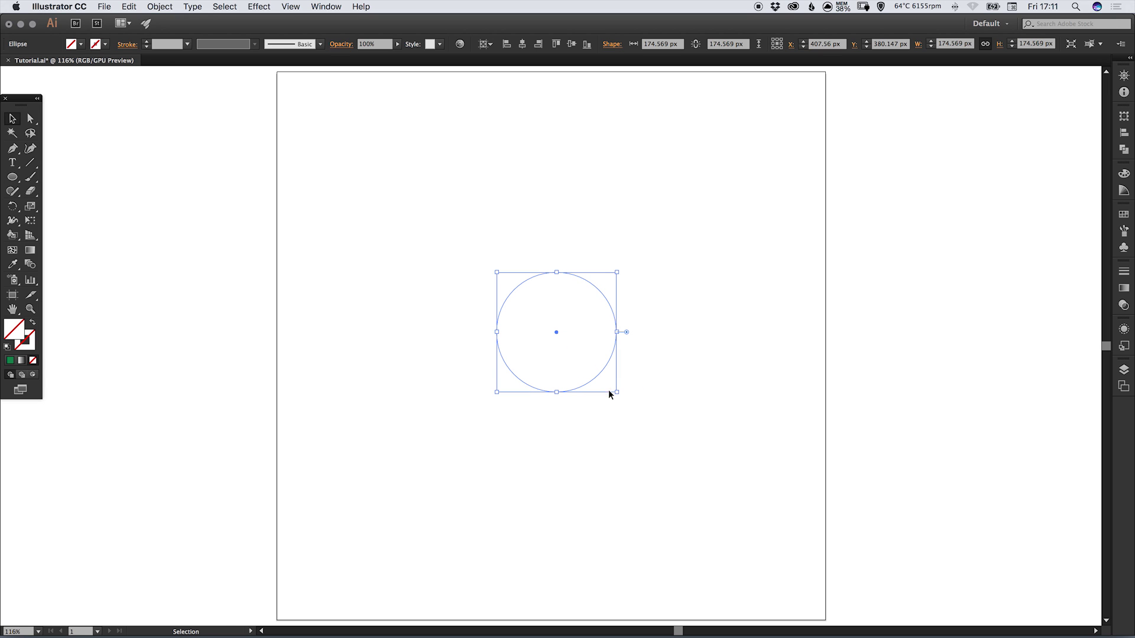
pyautogui.click(1123, 215)
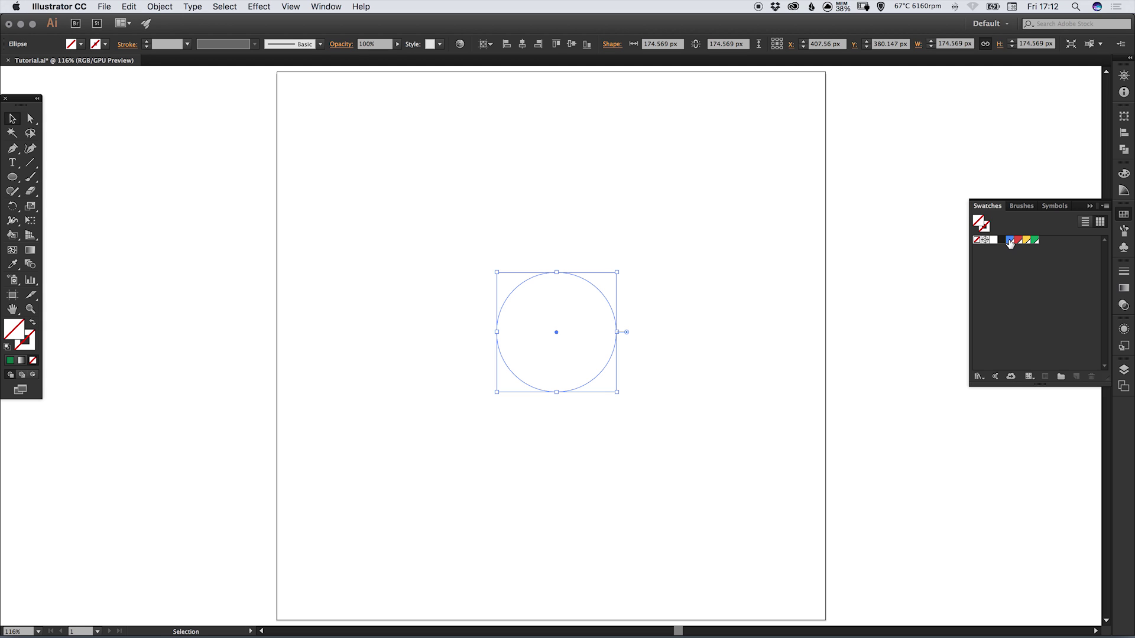
# Apply the blue swatch and inspect its values (R=70 G=137 B=244) without changing anything.
pyautogui.doubleClick(1009, 241)
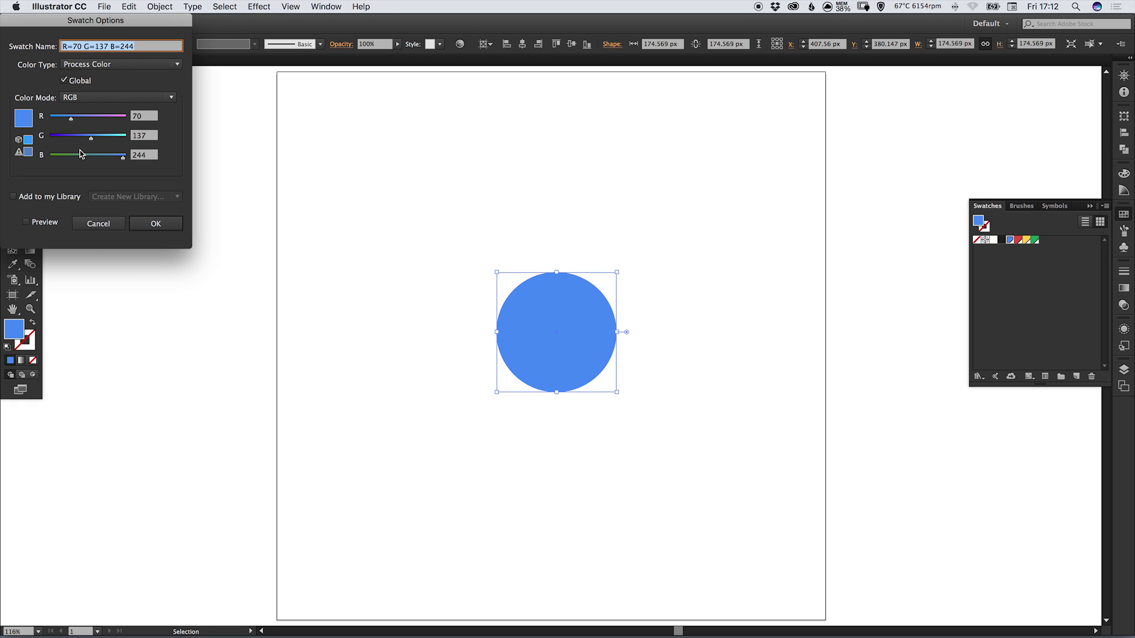
pyautogui.click(101, 226)
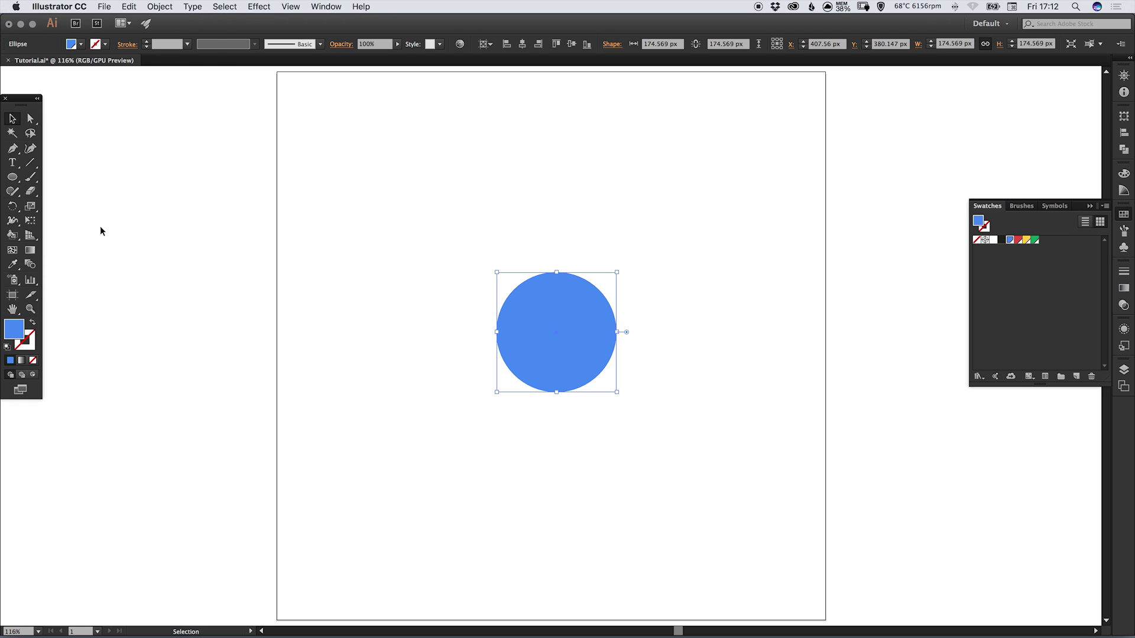
pyautogui.doubleClick(16, 329)
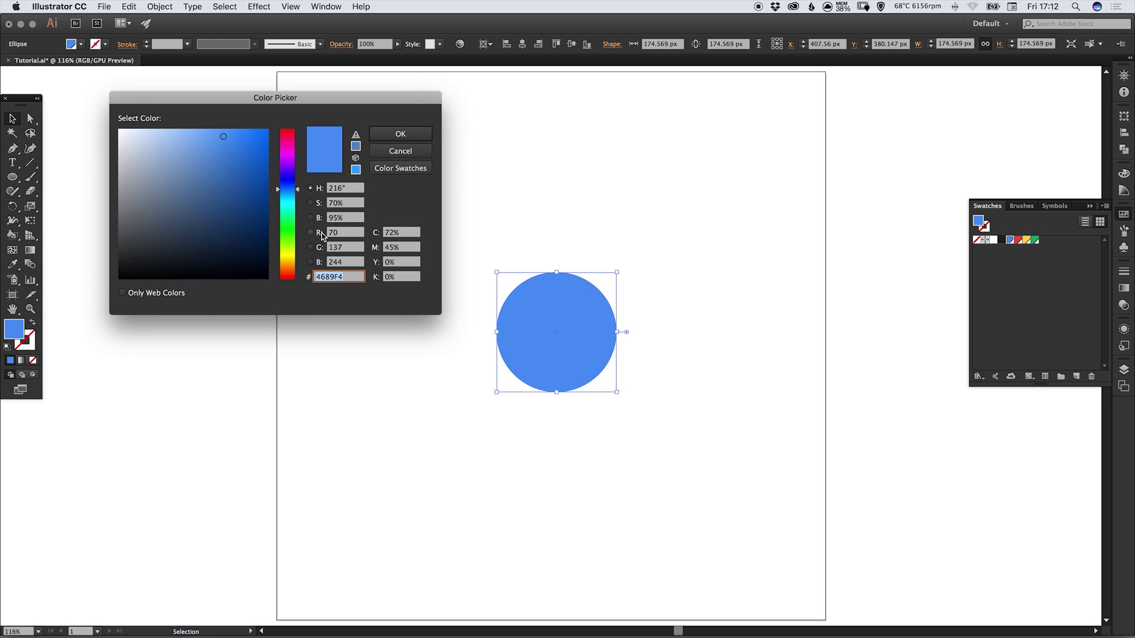
pyautogui.click(420, 153)
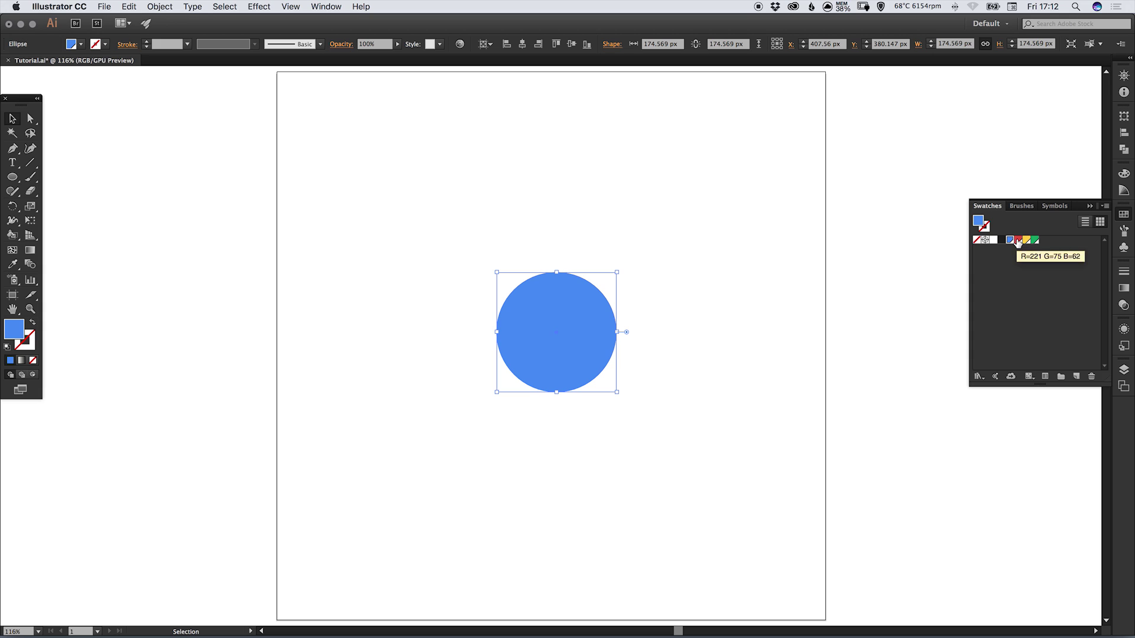
# Try the red, yellow and green swatches in turn, ending with a green fill (R=23 G=159 B=93).
pyautogui.doubleClick(1017, 240)
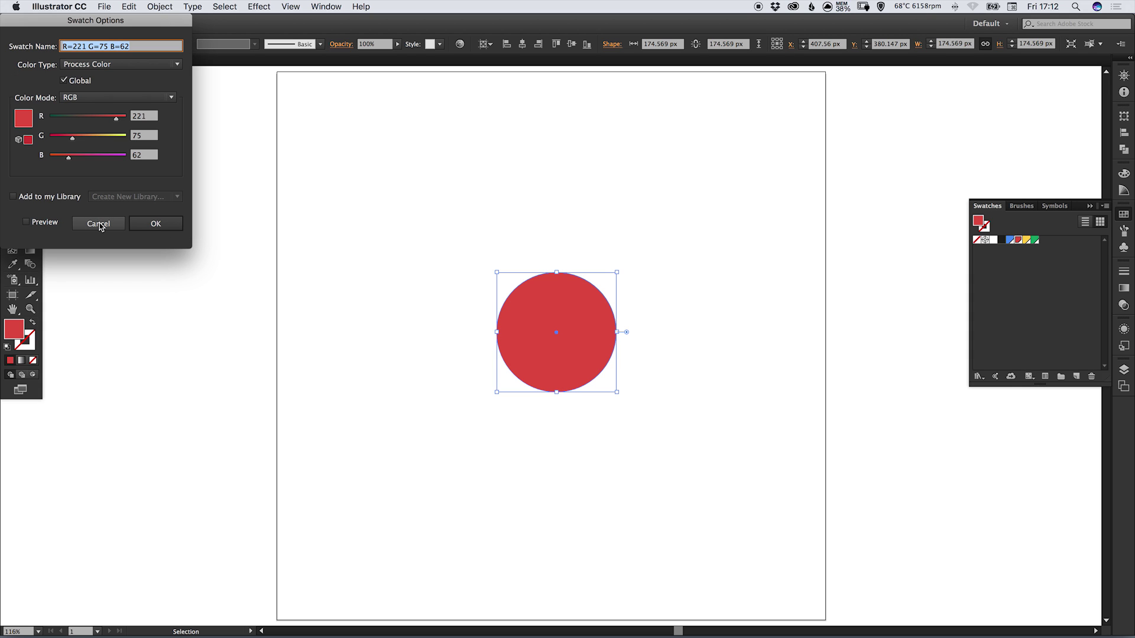
pyautogui.click(98, 224)
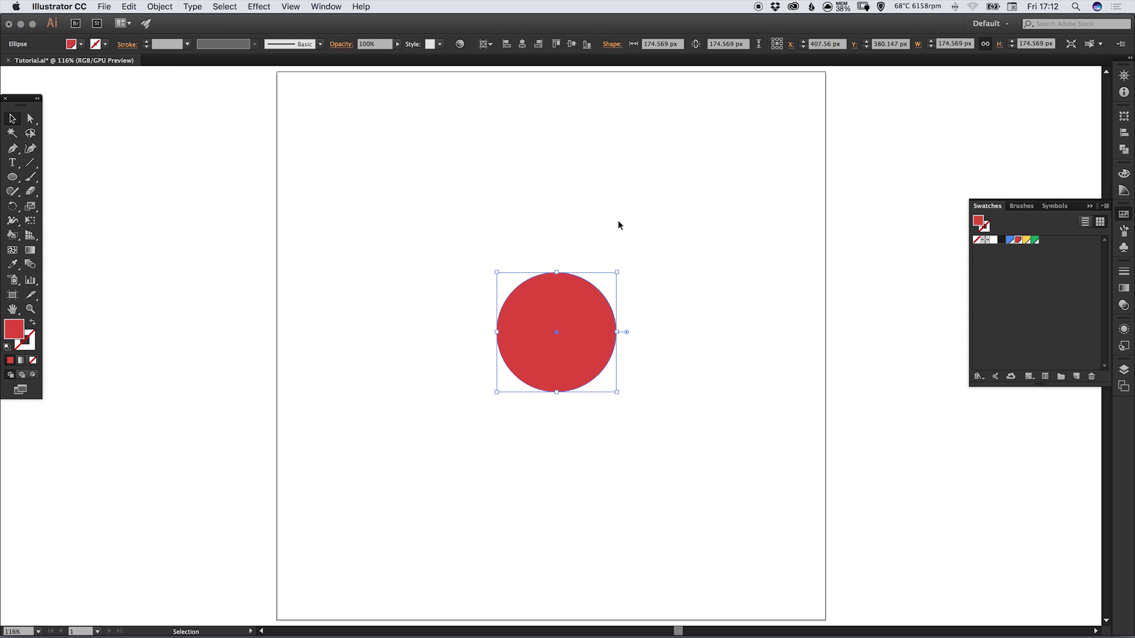
pyautogui.doubleClick(1026, 240)
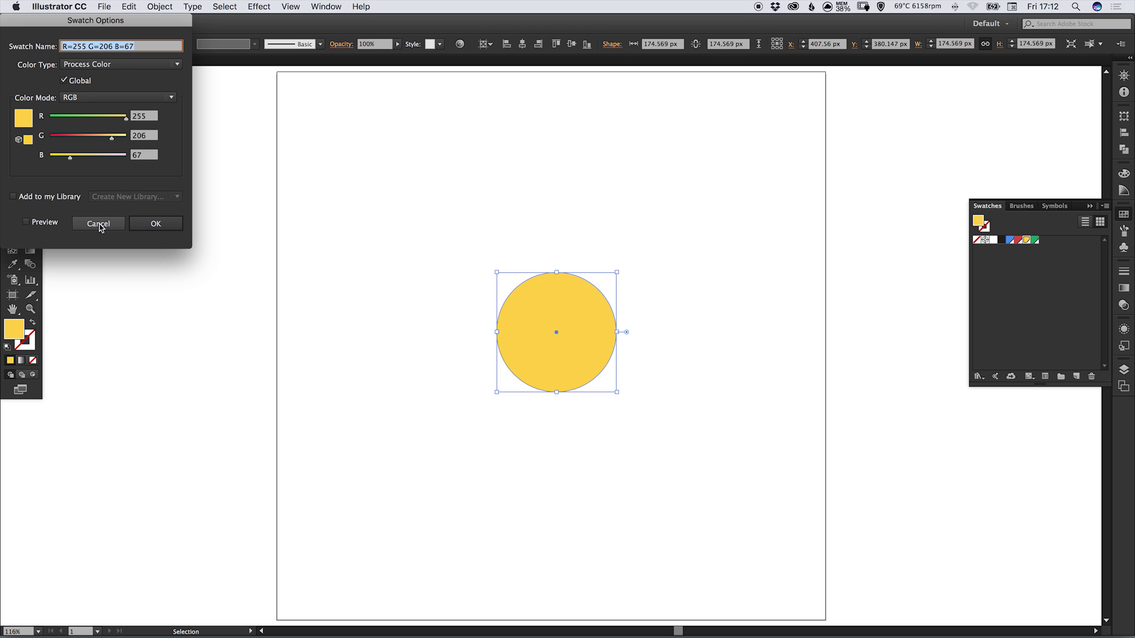
pyautogui.click(98, 225)
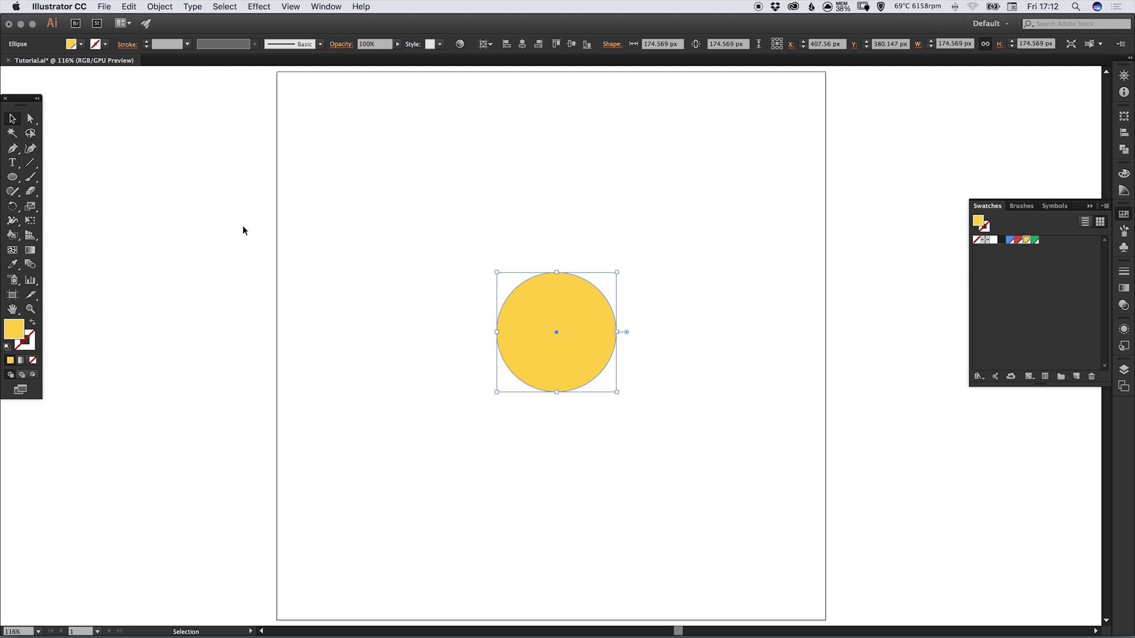
pyautogui.doubleClick(1034, 240)
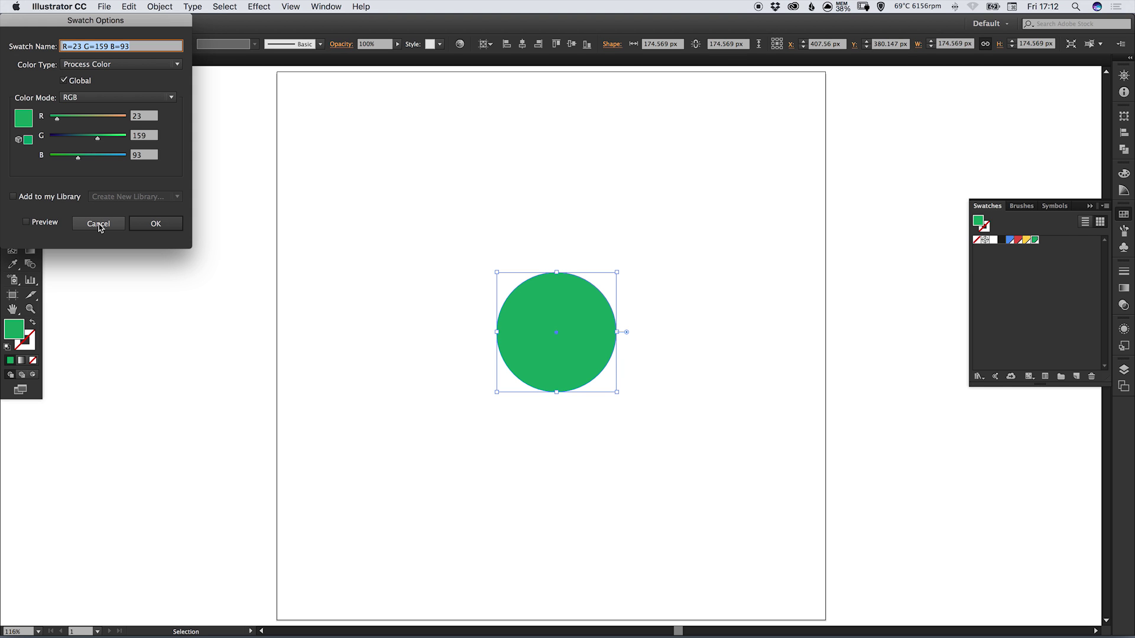
pyautogui.click(100, 226)
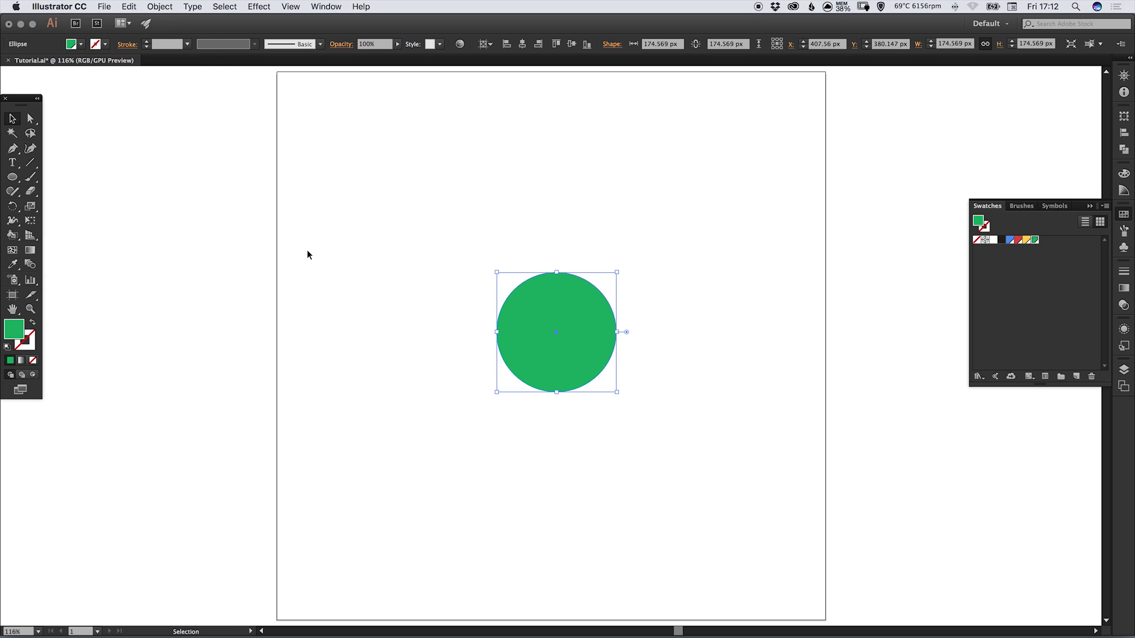
# Fill the circle blue and paste an in-place copy scaled to about 216 px.
pyautogui.click(1009, 240)
pyautogui.click(129, 7)
pyautogui.click(135, 62)
pyautogui.click(129, 7)
pyautogui.click(153, 106)
pyautogui.moveTo(617, 271); pyautogui.dragTo(630, 258)
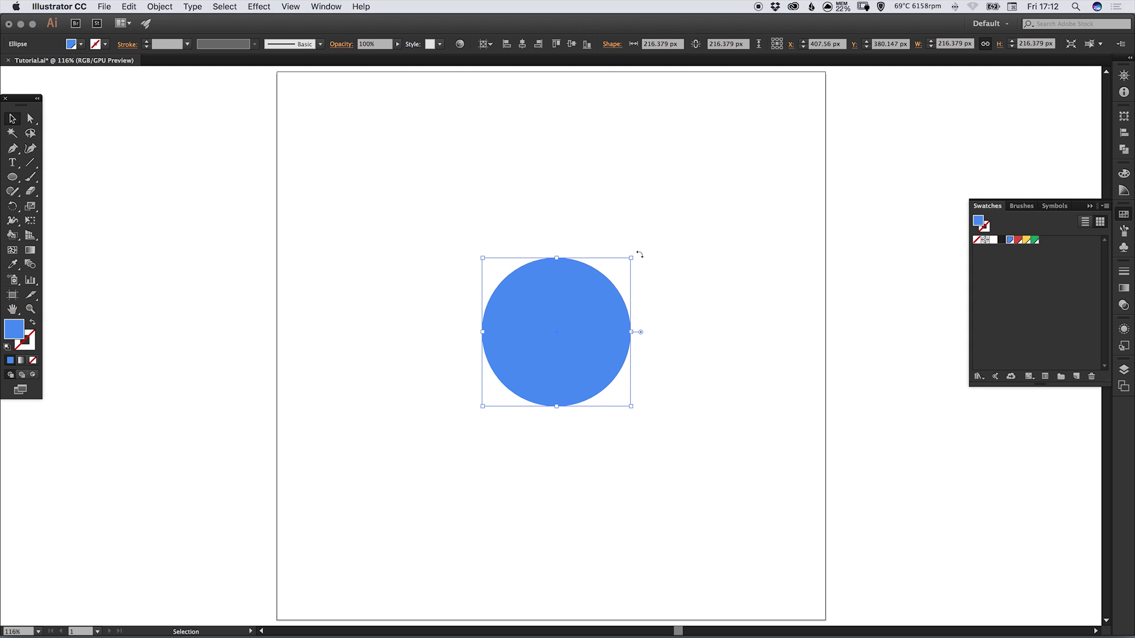
# Give the copy a light grey AFAFAF fill and send it to the back.
pyautogui.doubleClick(14, 328)
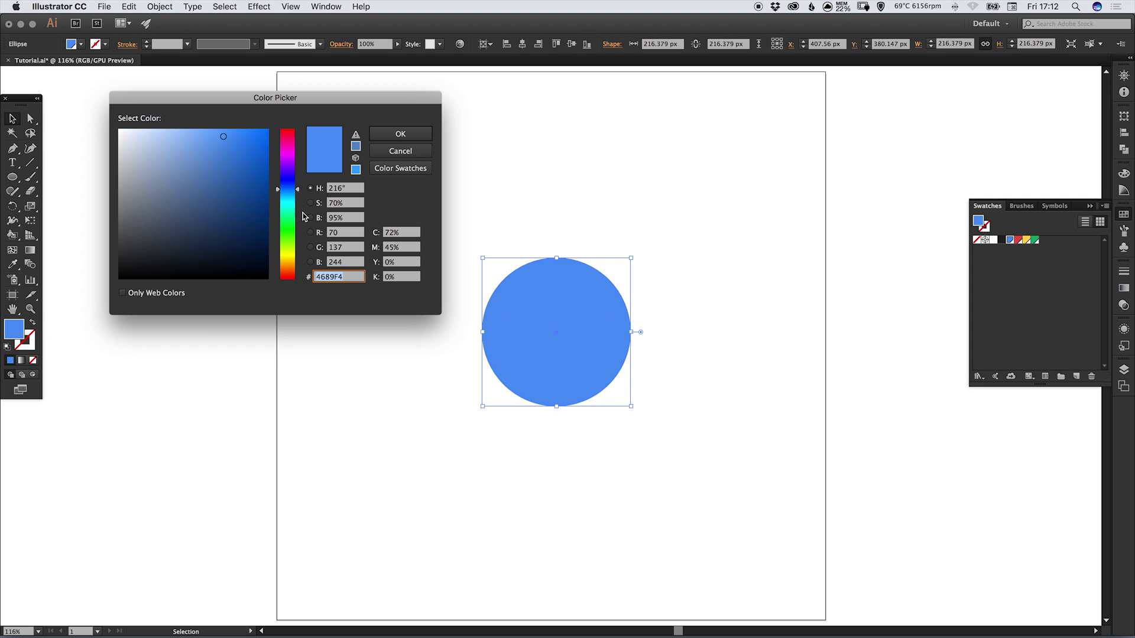
pyautogui.moveTo(90, 175); pyautogui.dragTo(94, 175)
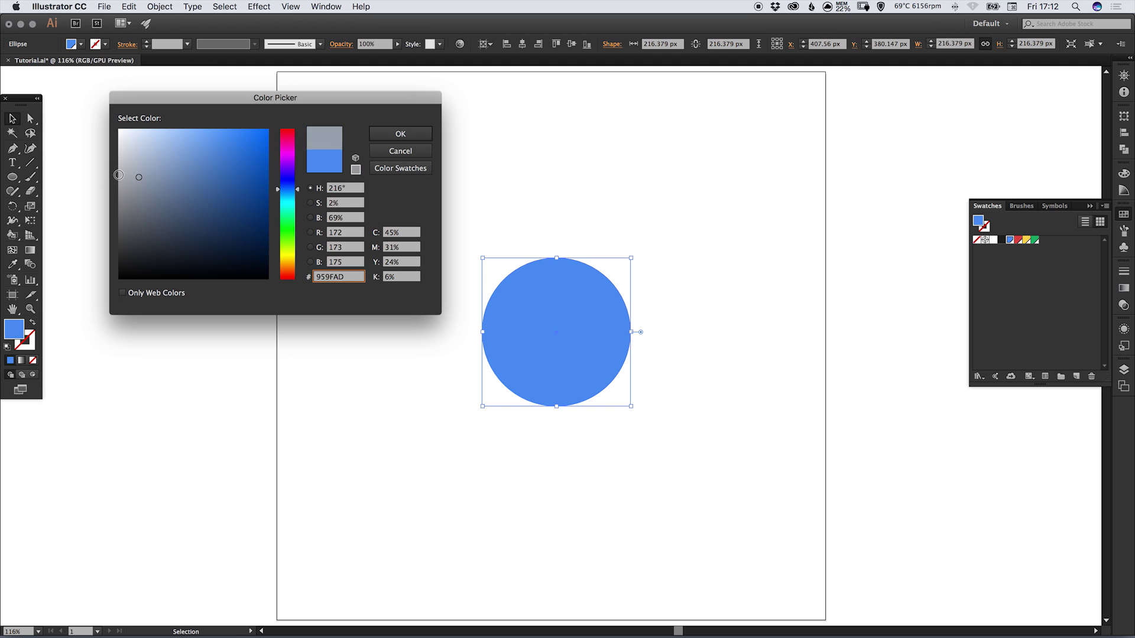
pyautogui.click(395, 136)
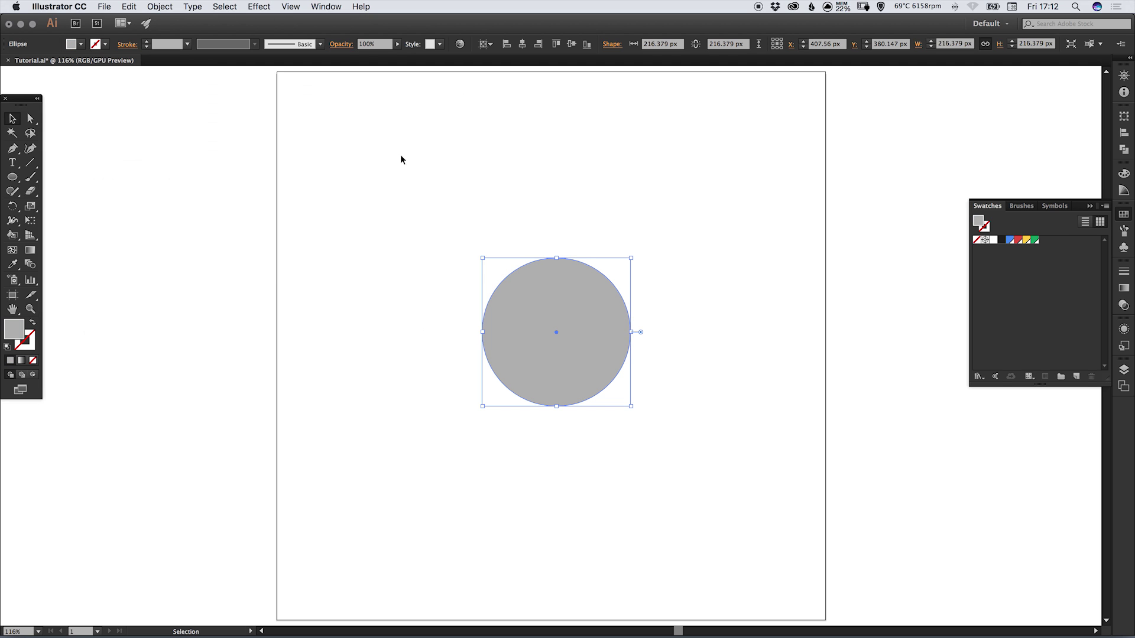
pyautogui.click(159, 6)
pyautogui.moveTo(214, 33)
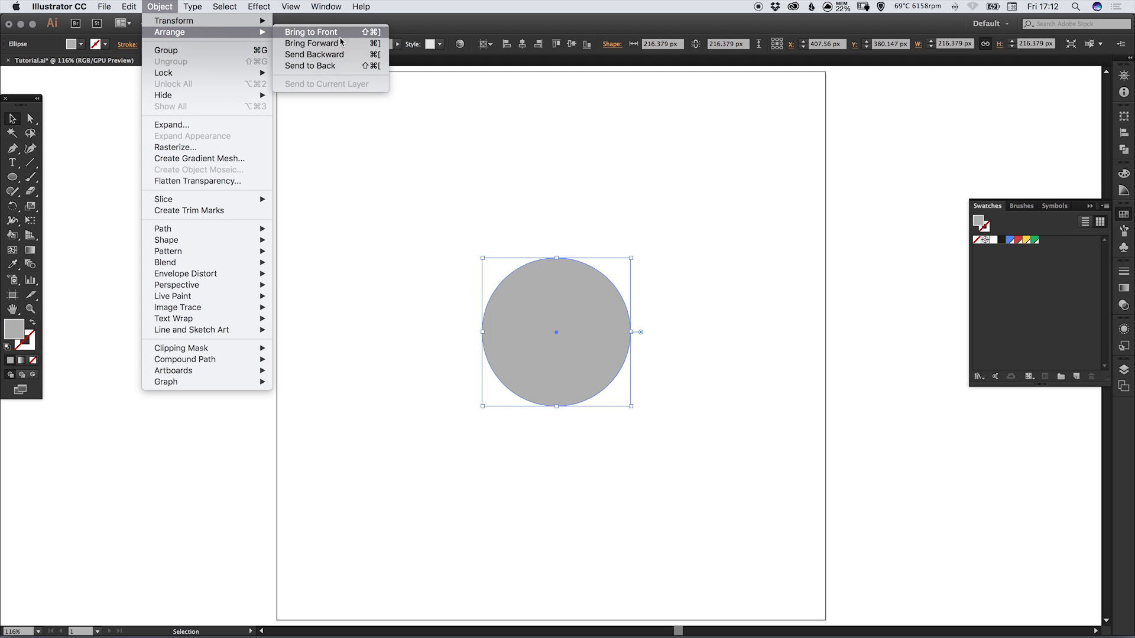
pyautogui.click(322, 66)
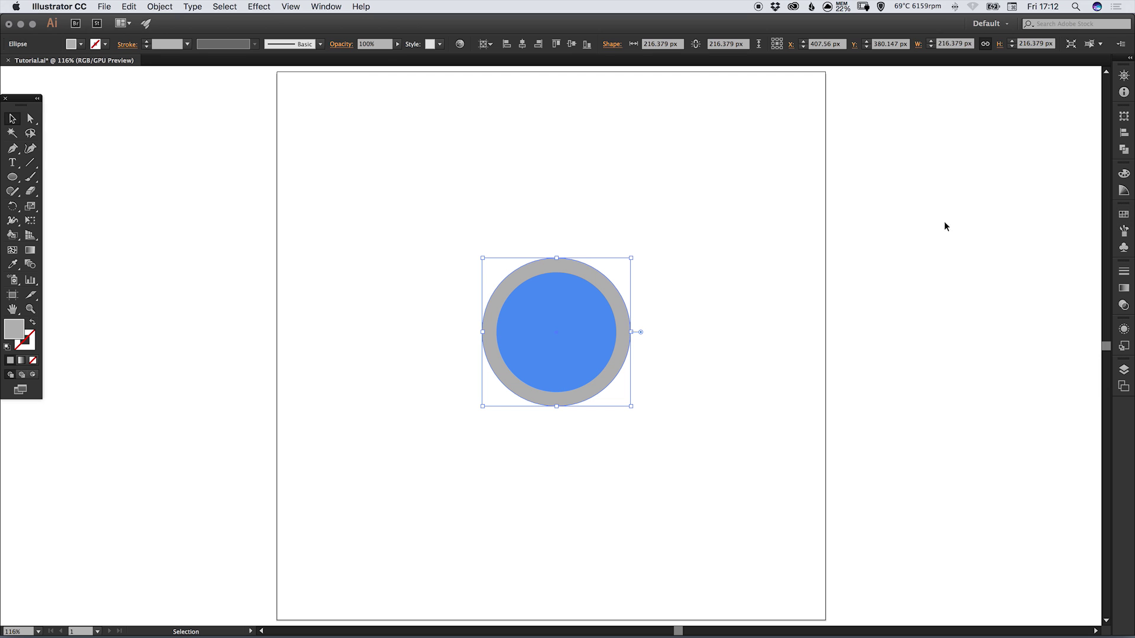
# Paste an in-place copy of the grey circle and enlarge it to about 500 px.
pyautogui.click(128, 6)
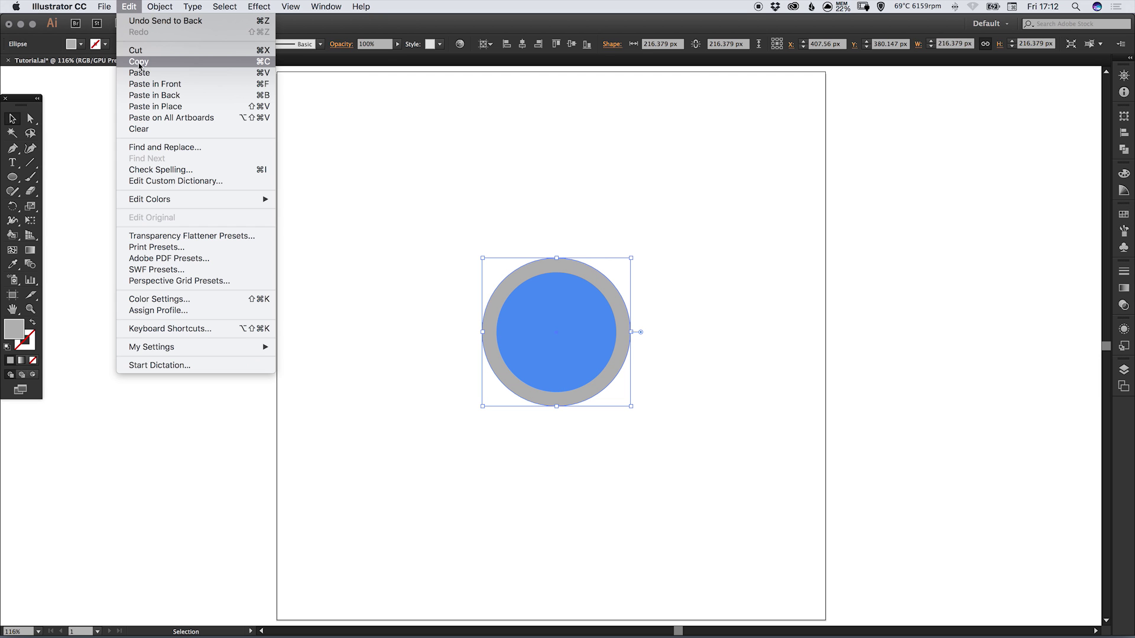
pyautogui.click(137, 62)
pyautogui.click(129, 6)
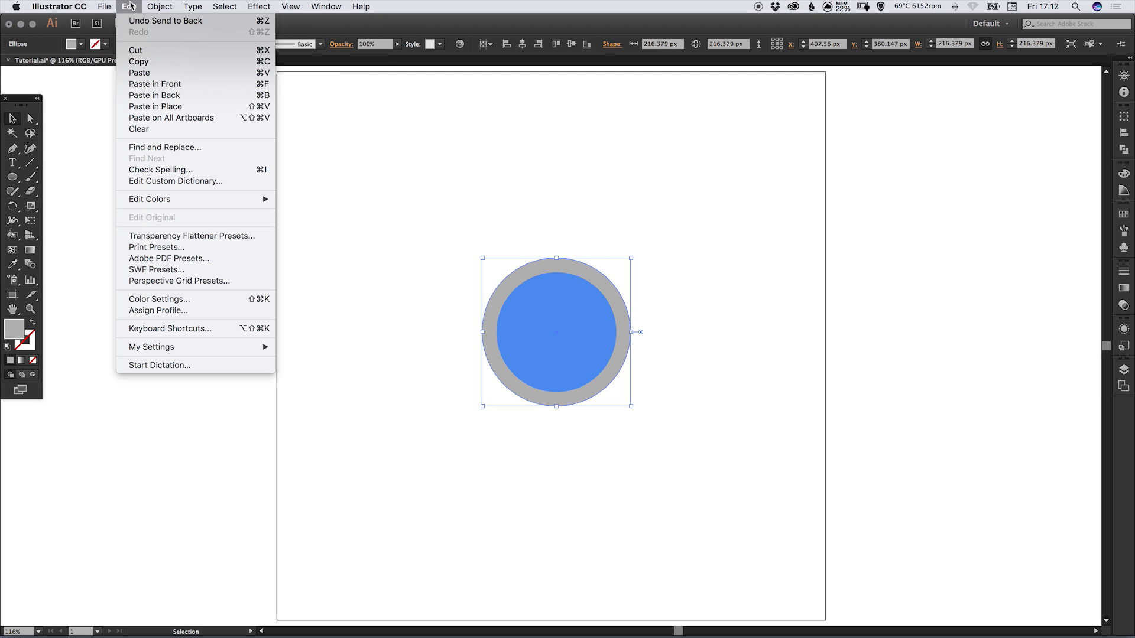
pyautogui.click(156, 106)
pyautogui.moveTo(632, 259); pyautogui.dragTo(777, 160)
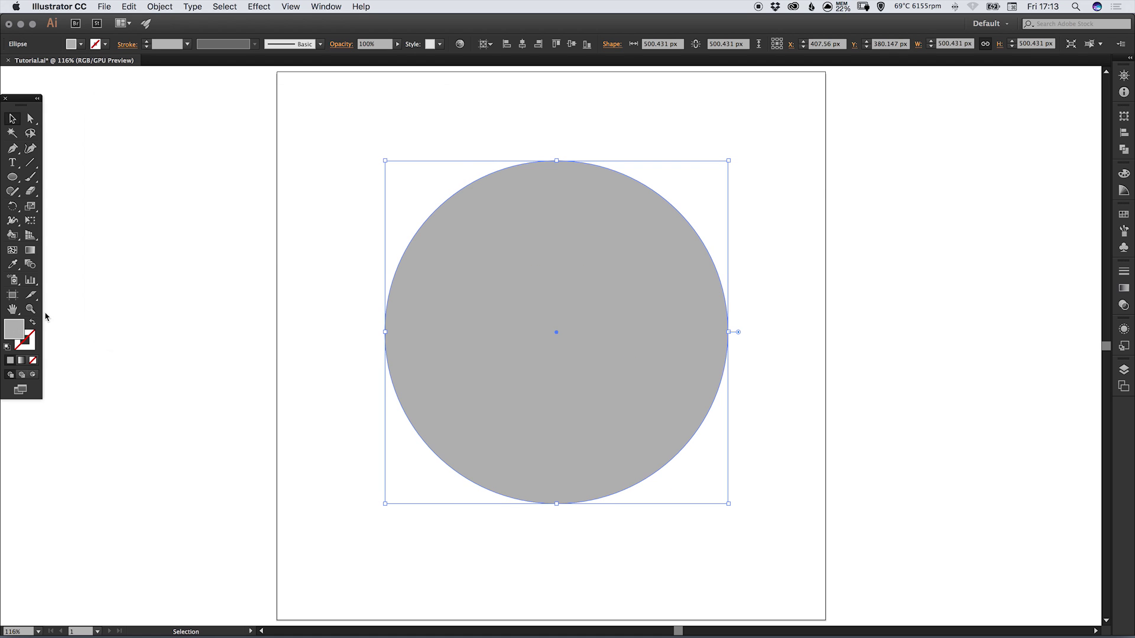
# Fill the large circle dark grey and send it behind the ring and centre.
pyautogui.doubleClick(14, 328)
pyautogui.moveTo(169, 180); pyautogui.dragTo(110, 214)
pyautogui.click(400, 133)
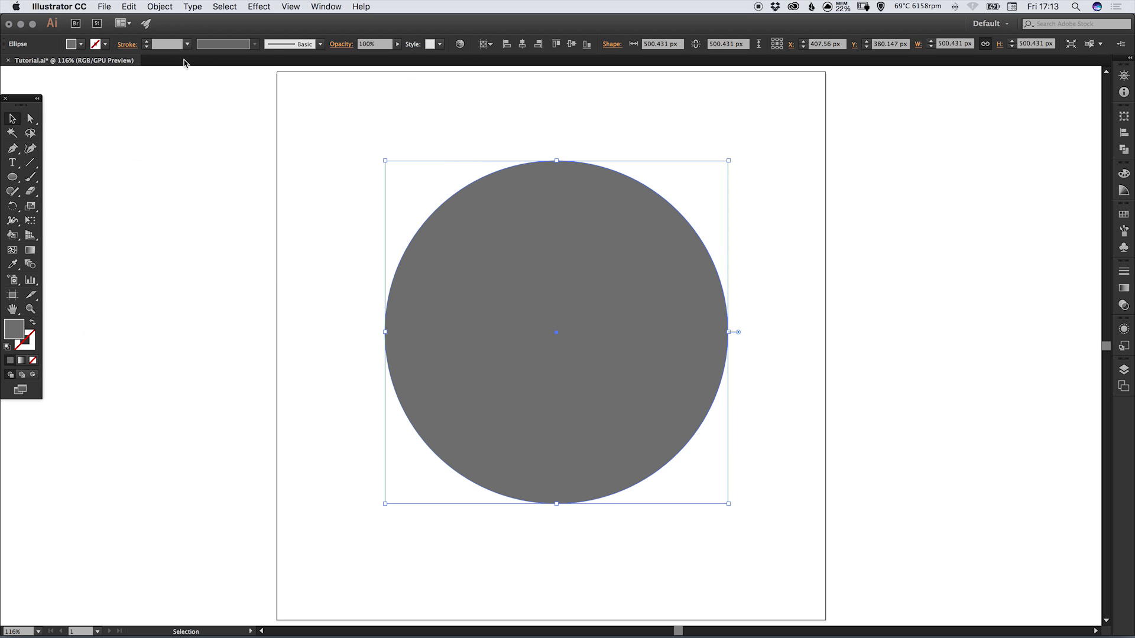
pyautogui.click(160, 6)
pyautogui.moveTo(177, 32)
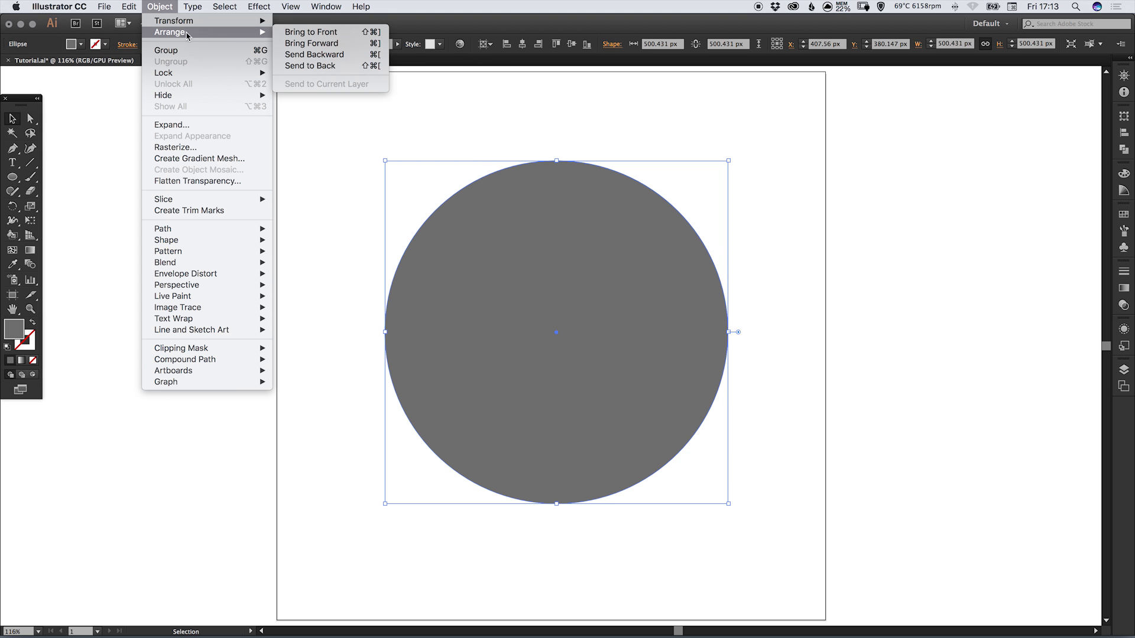
pyautogui.click(334, 66)
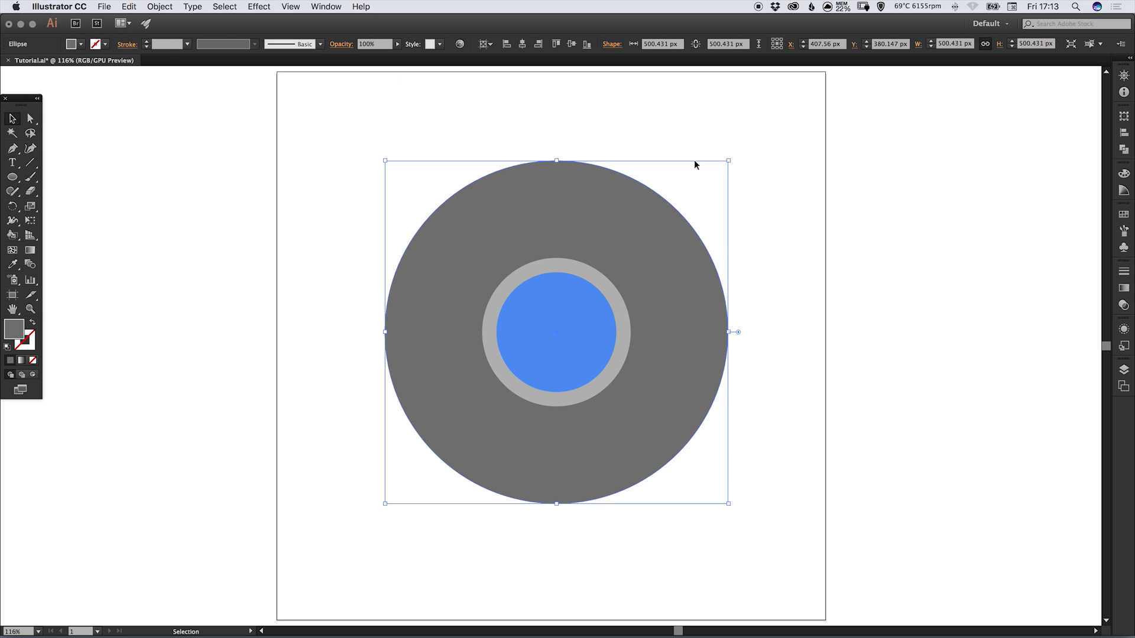
# Draw a horizontal Pen line from the ring's top to the big circle's right edge, then deselect.
pyautogui.click(796, 256)
pyautogui.click(13, 149)
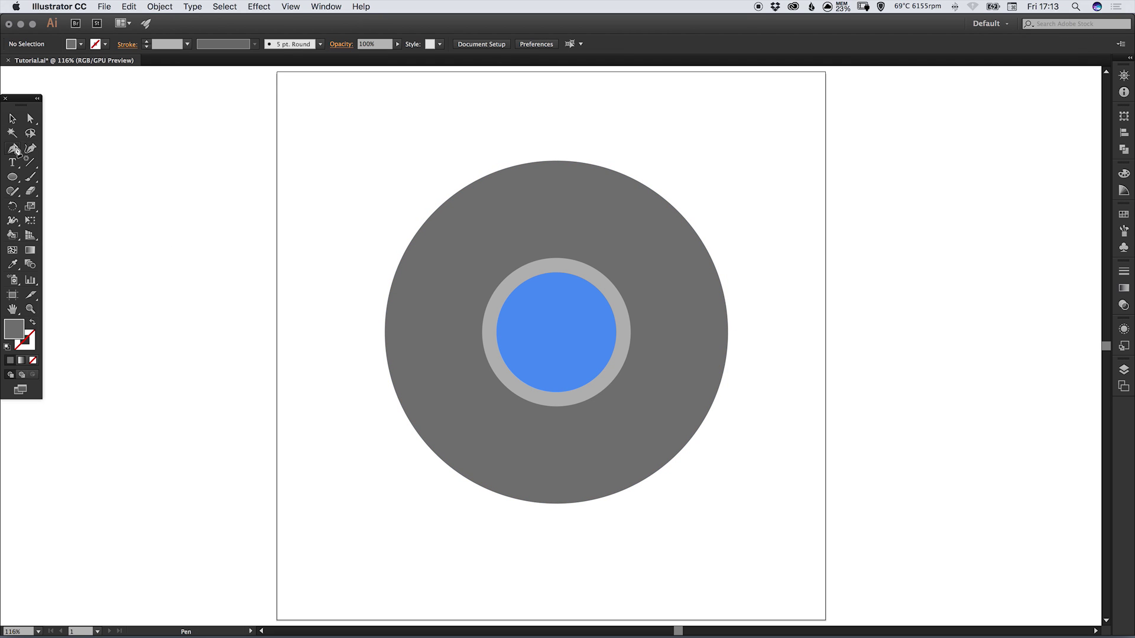
pyautogui.click(290, 6)
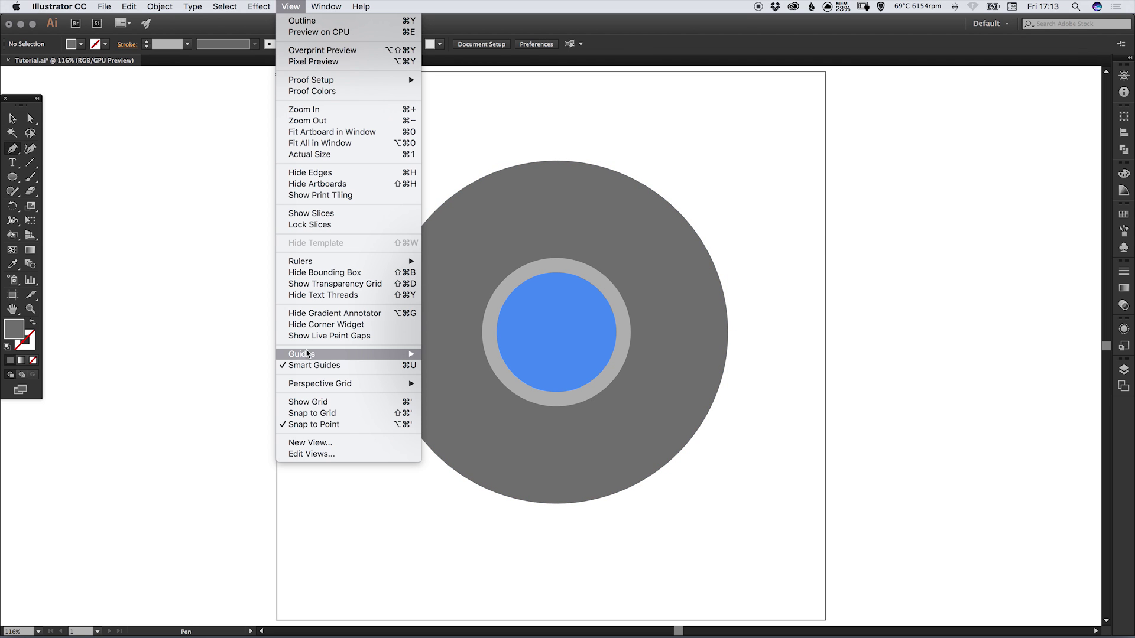
pyautogui.click(290, 7)
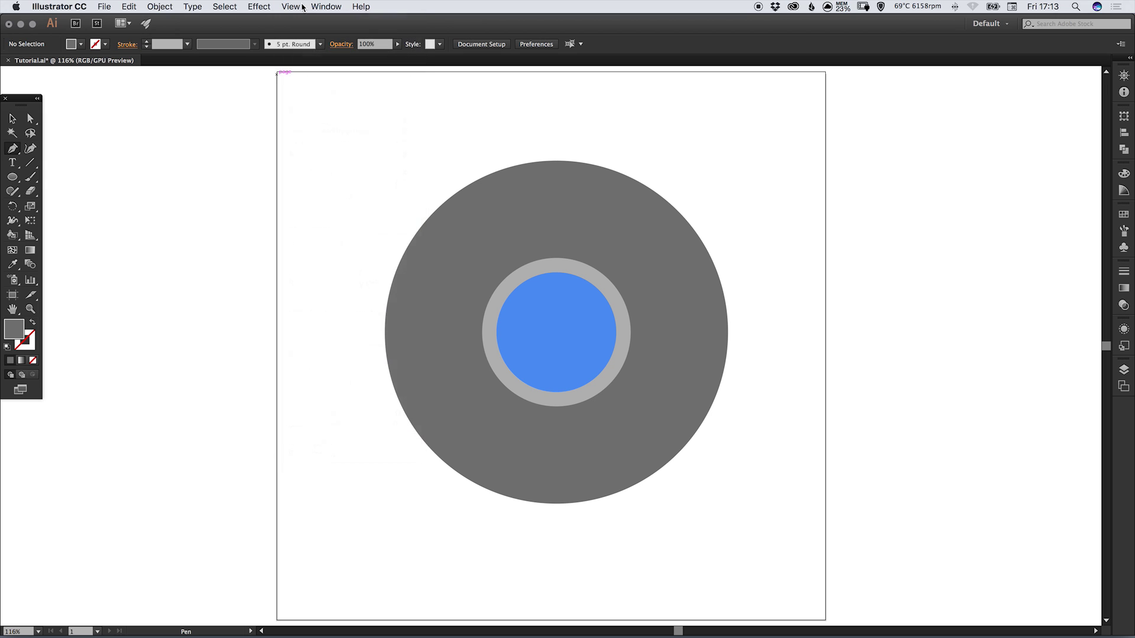
pyautogui.press('super+equal')
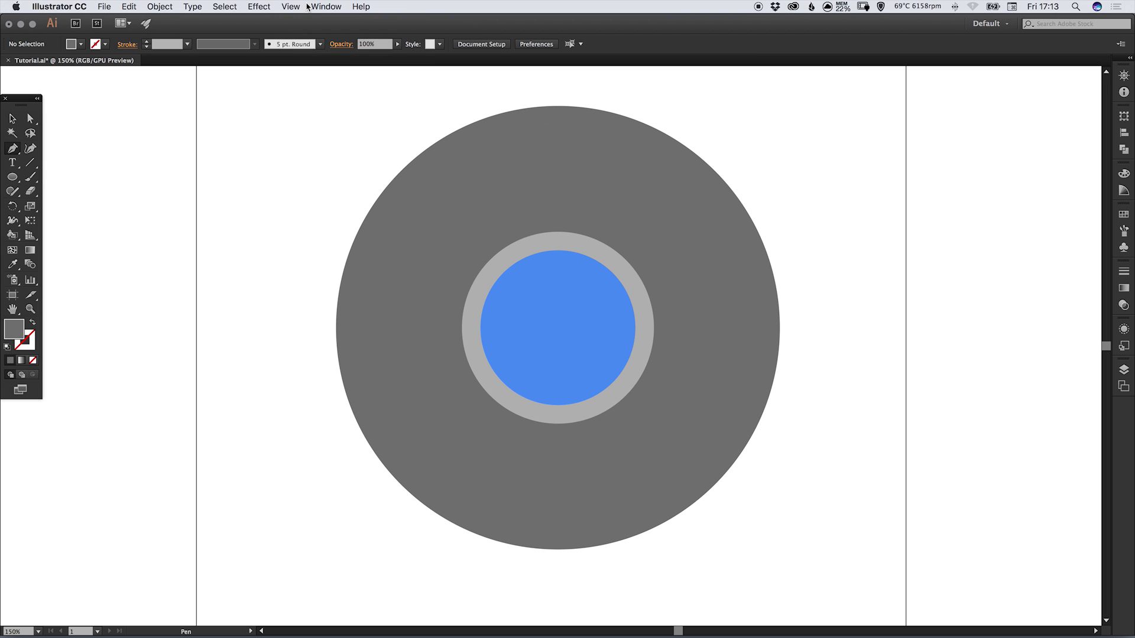
pyautogui.click(558, 232)
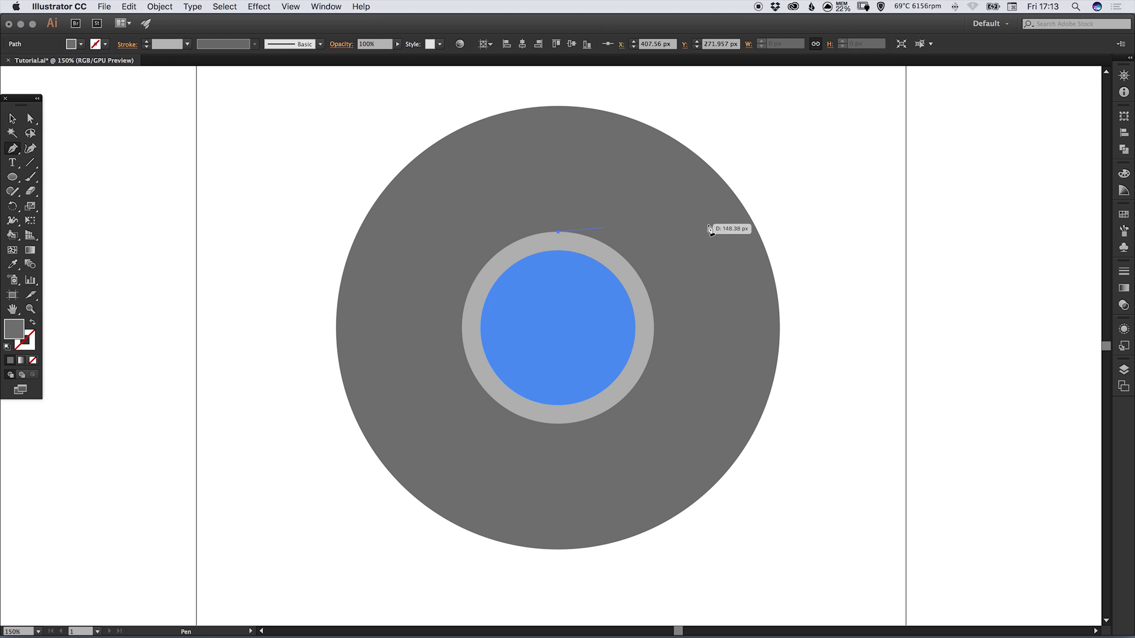
pyautogui.click(759, 232)
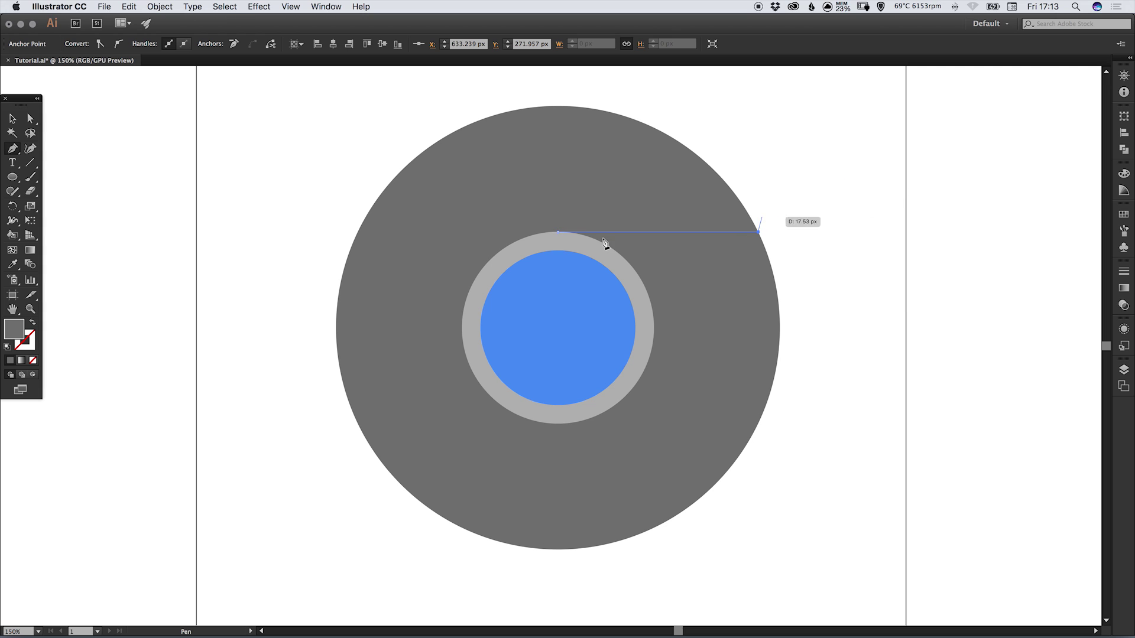
pyautogui.click(225, 7)
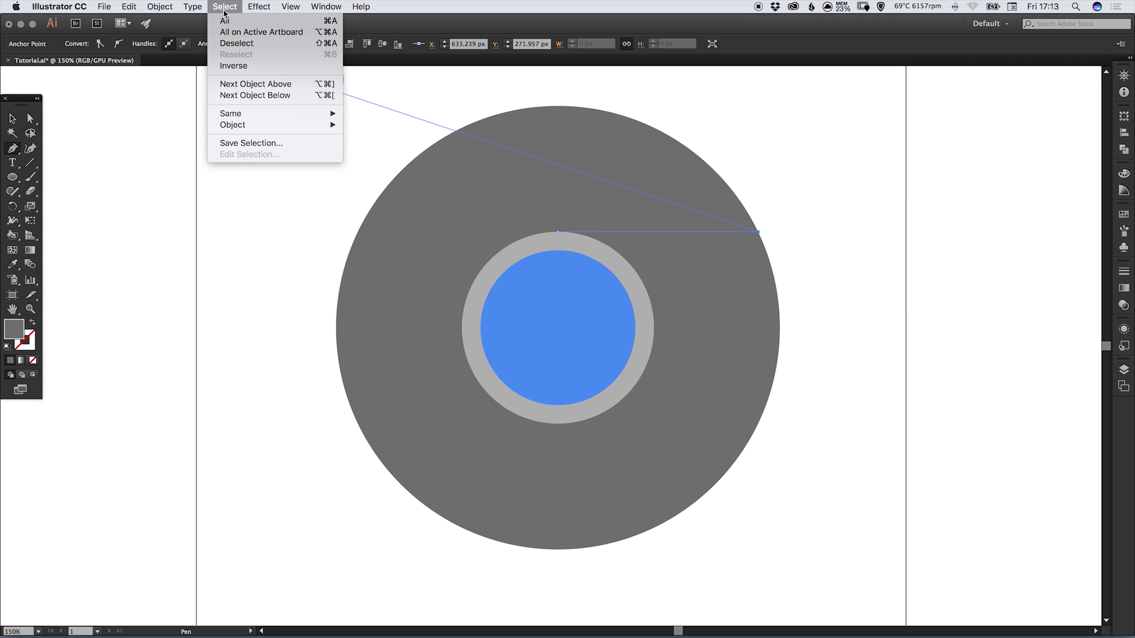
pyautogui.click(247, 44)
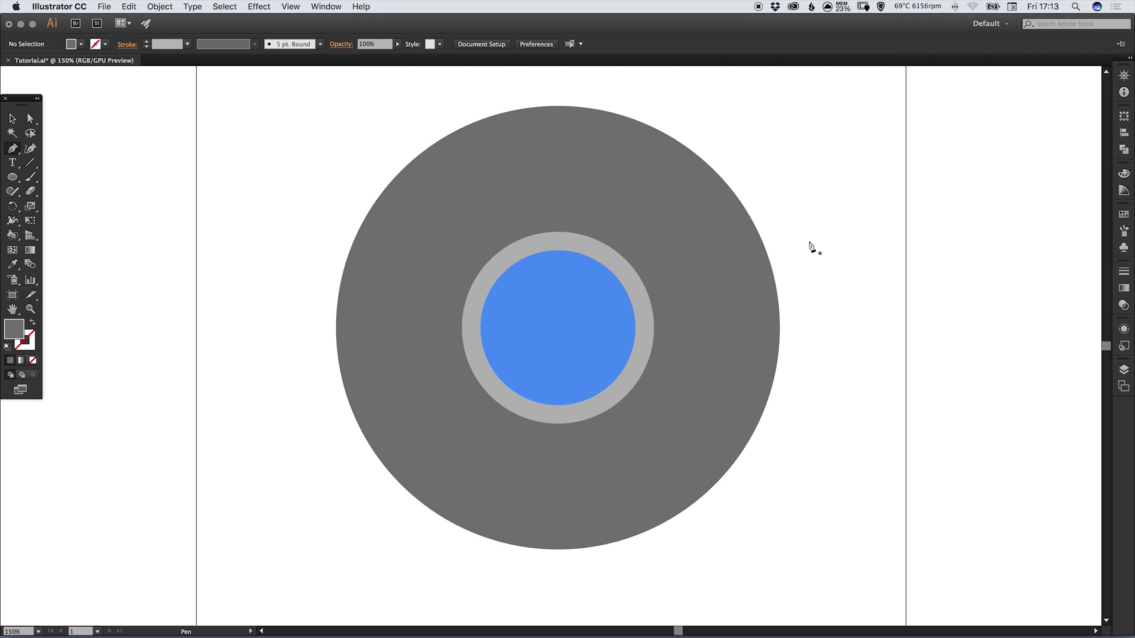
# In Outline view, draw a second line from the ring's lower right to the outer circle's lower left.
pyautogui.press('a')
pyautogui.press('super+y')
pyautogui.press('p')
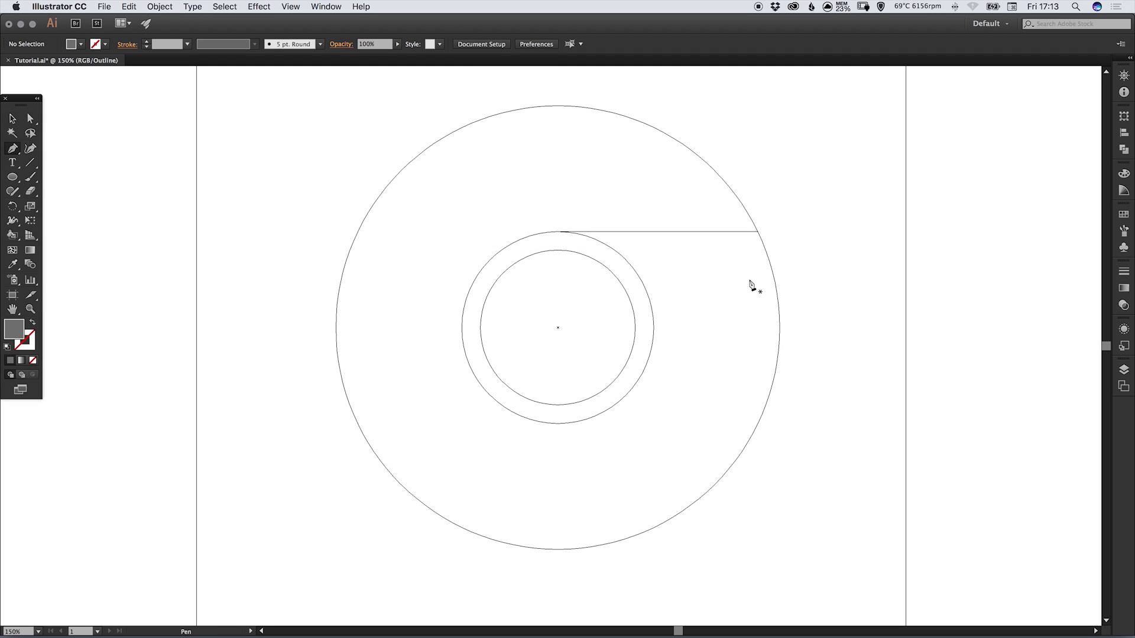
pyautogui.press('super+y')
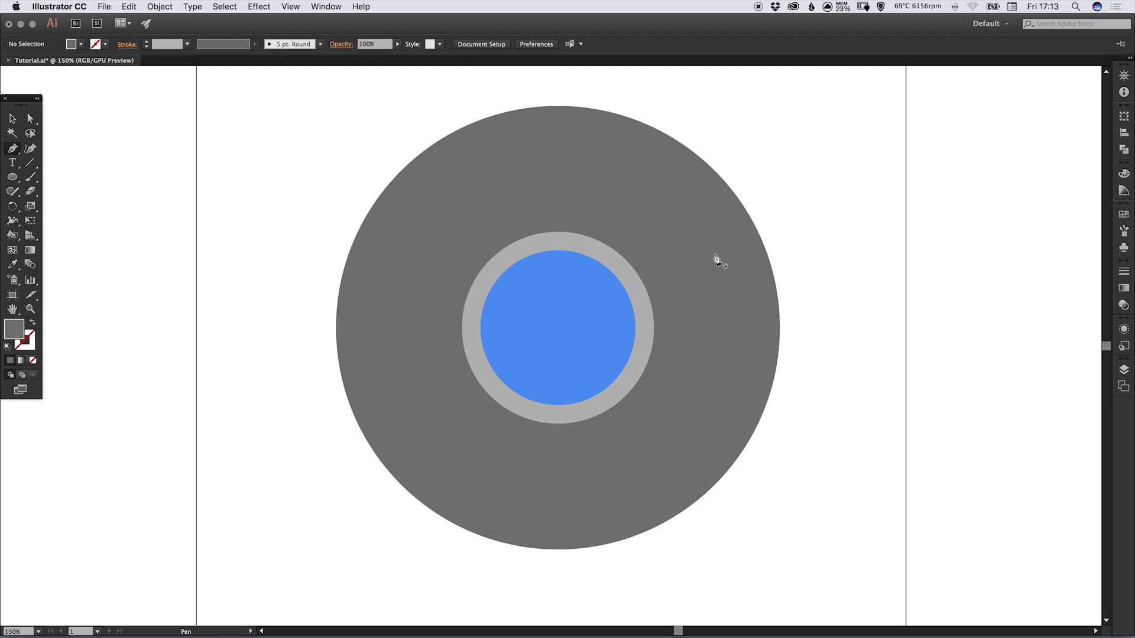
pyautogui.press('super')
pyautogui.press('super+y')
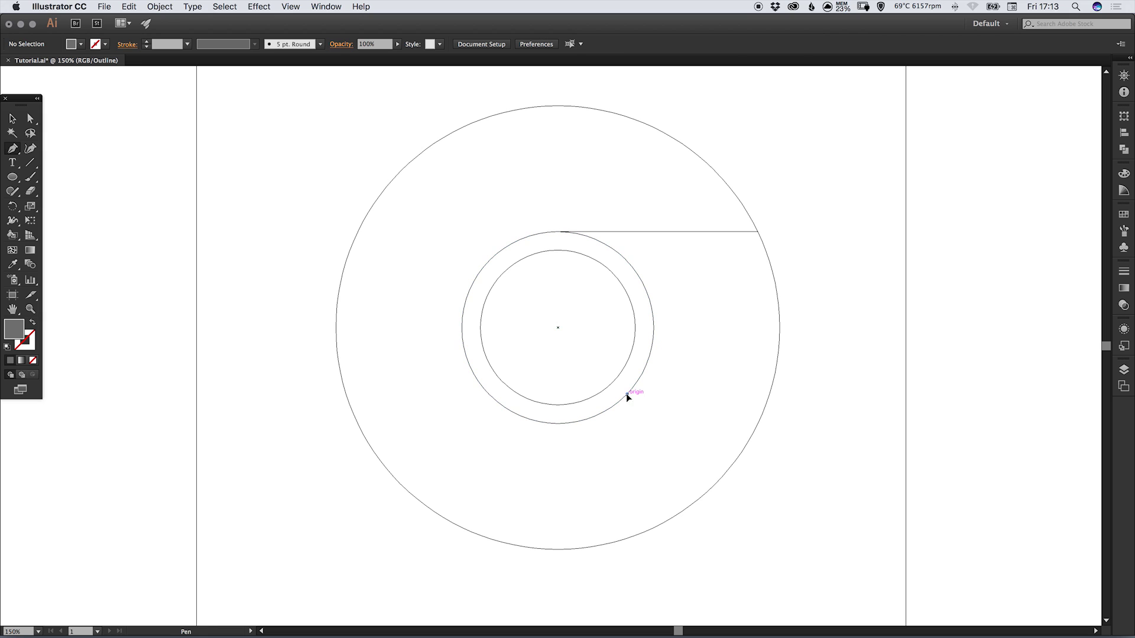
pyautogui.click(627, 394)
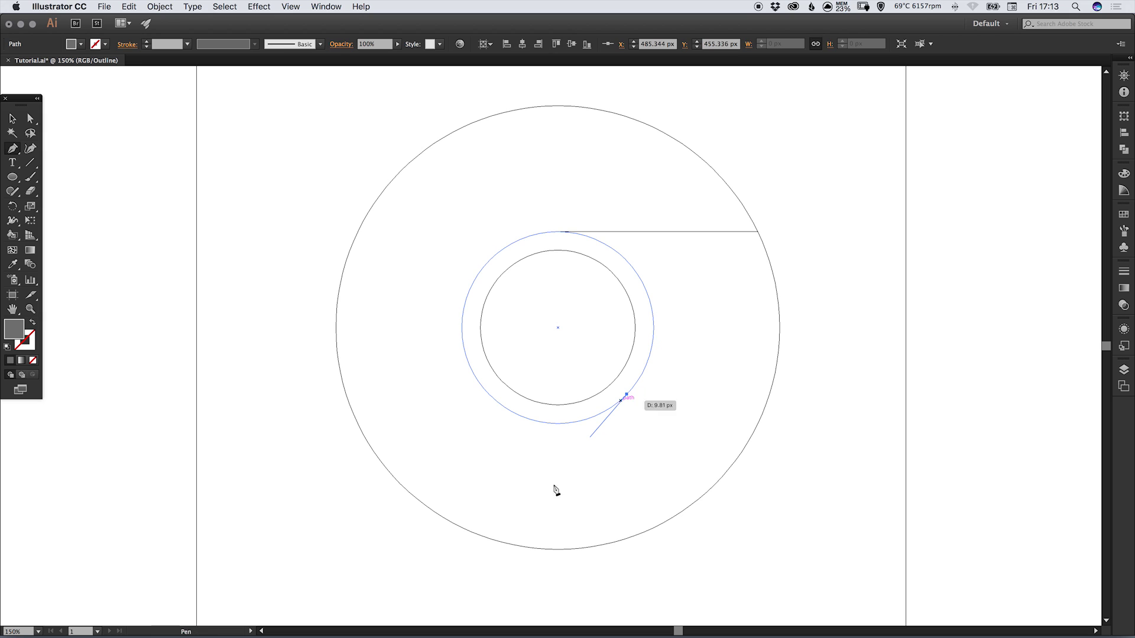
pyautogui.click(494, 540)
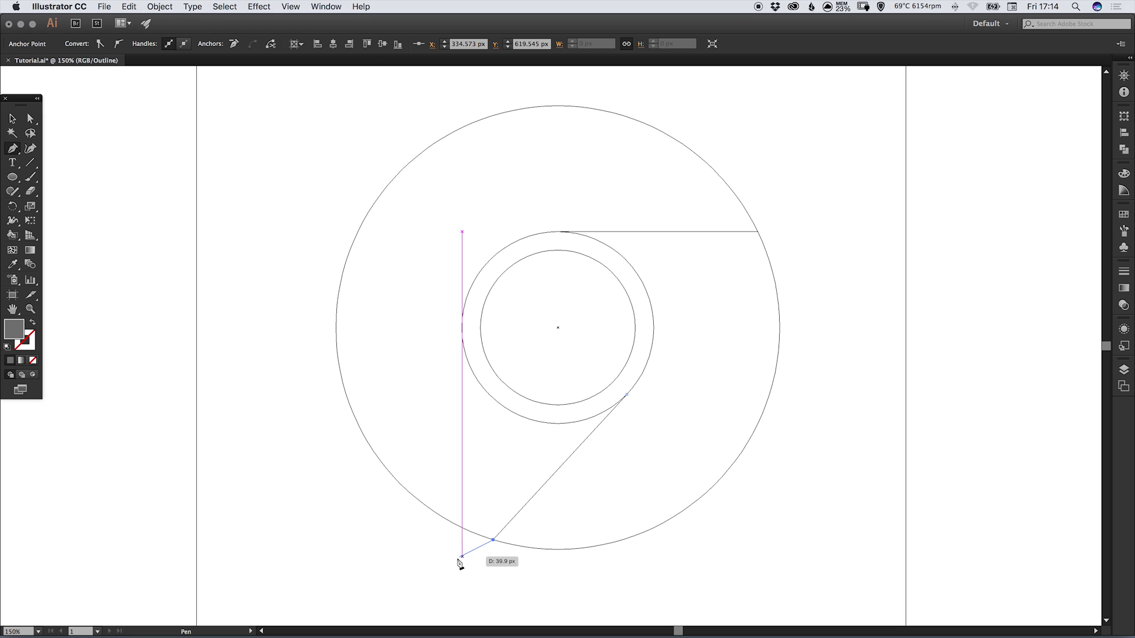
pyautogui.click(224, 7)
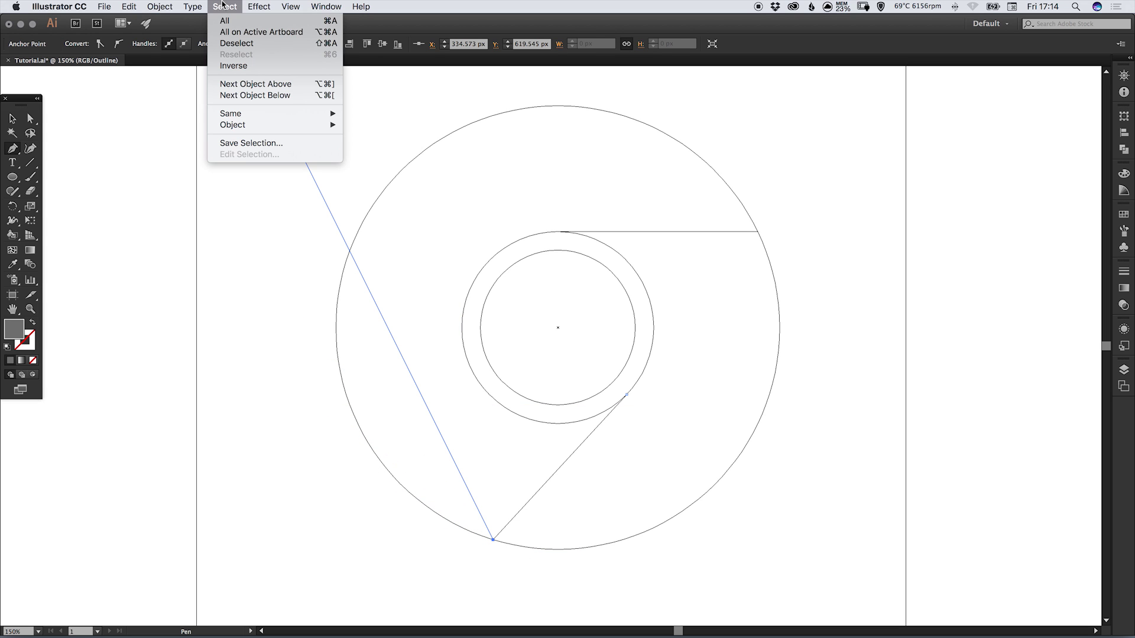
pyautogui.click(226, 45)
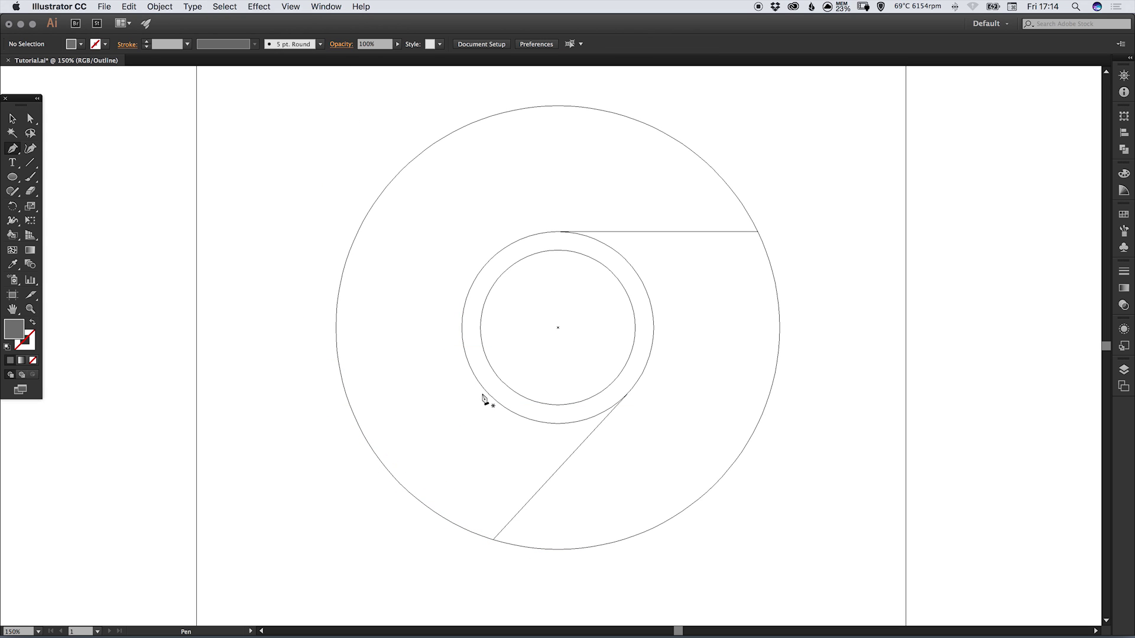
# Draw a third line from the ring's left side to the outer circle's upper left.
pyautogui.moveTo(483, 387); pyautogui.dragTo(399, 290)
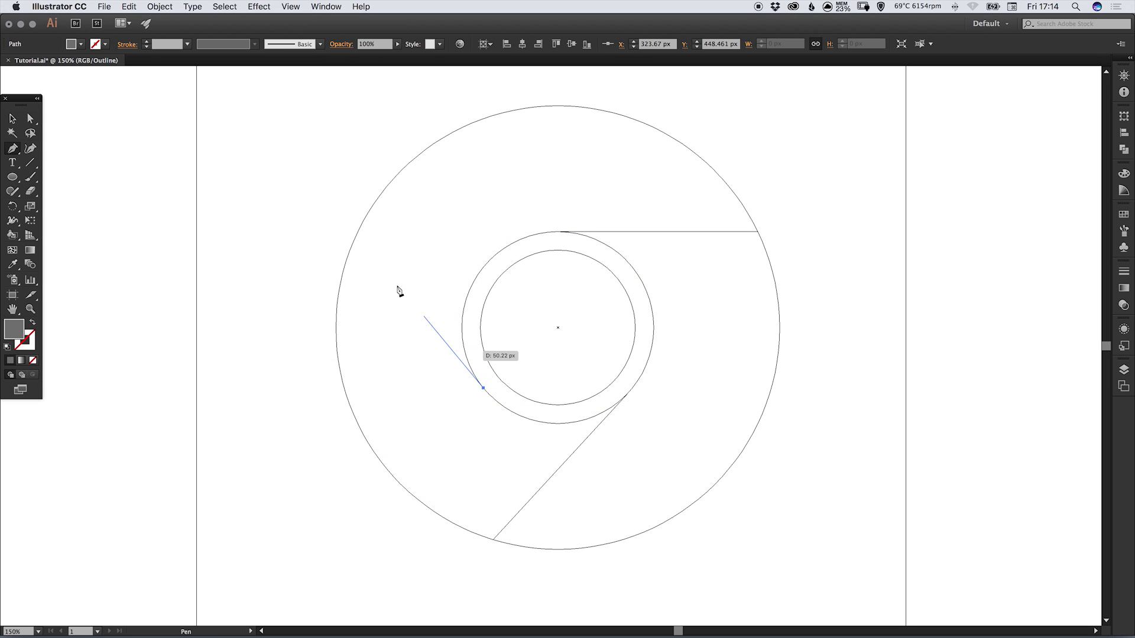
pyautogui.click(355, 236)
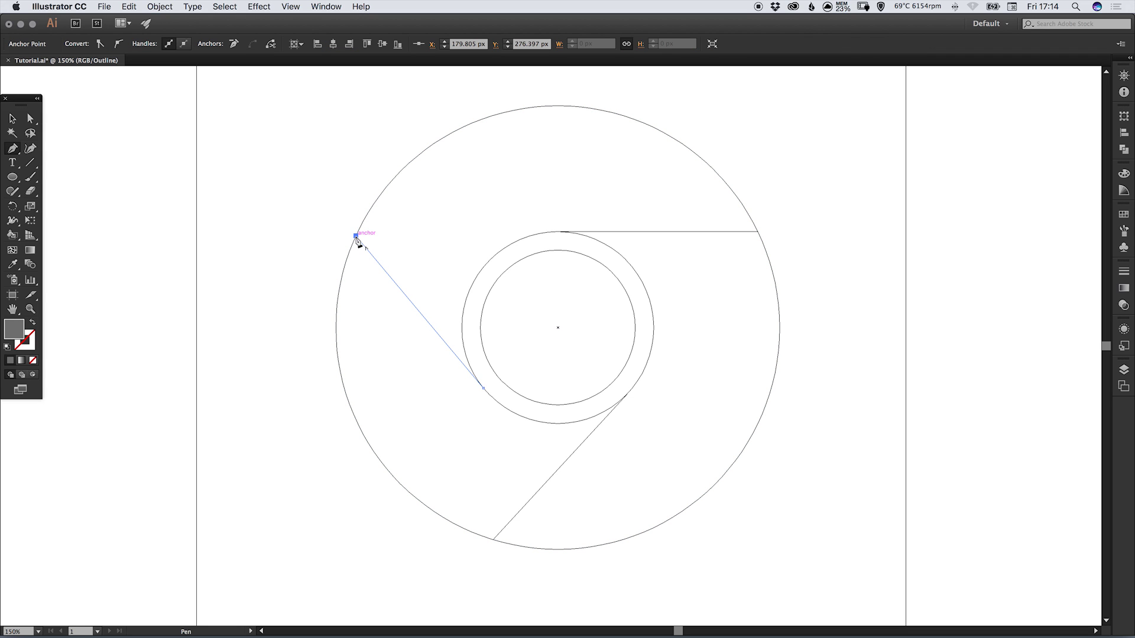
pyautogui.click(224, 6)
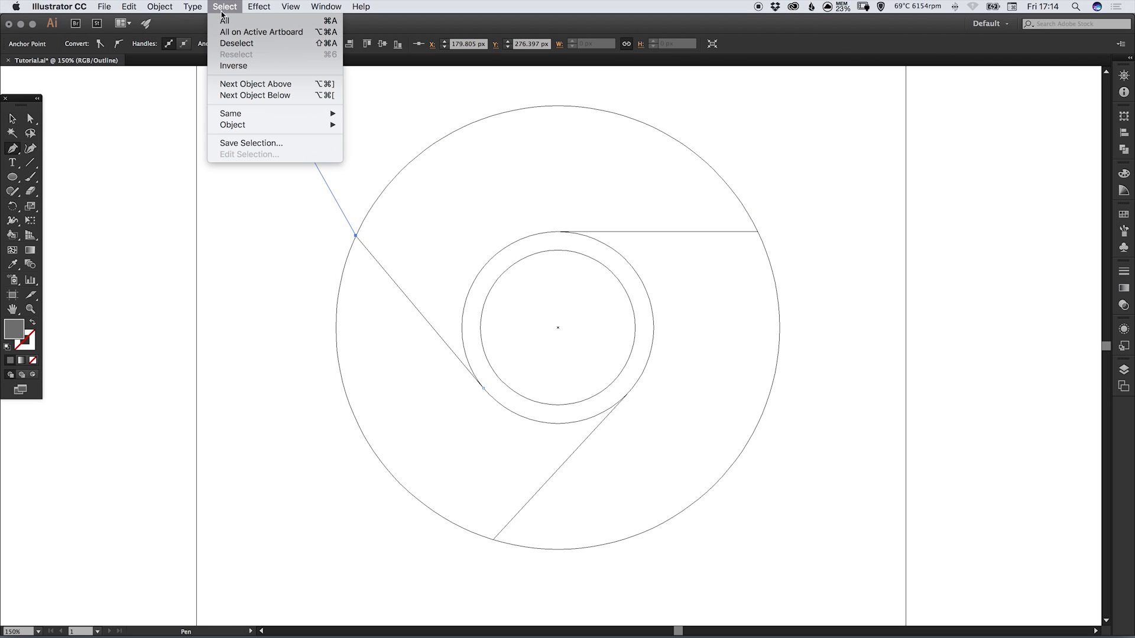
pyautogui.click(251, 43)
pyautogui.press('v')
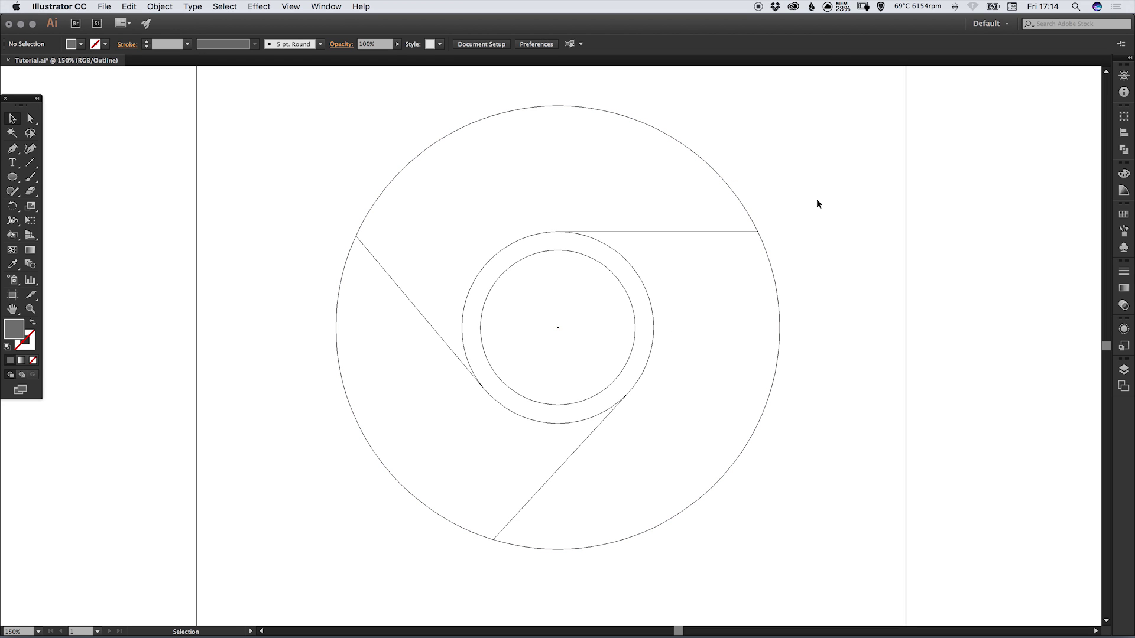
pyautogui.press('space')
pyautogui.moveTo(831, 199); pyautogui.dragTo(817, 213)
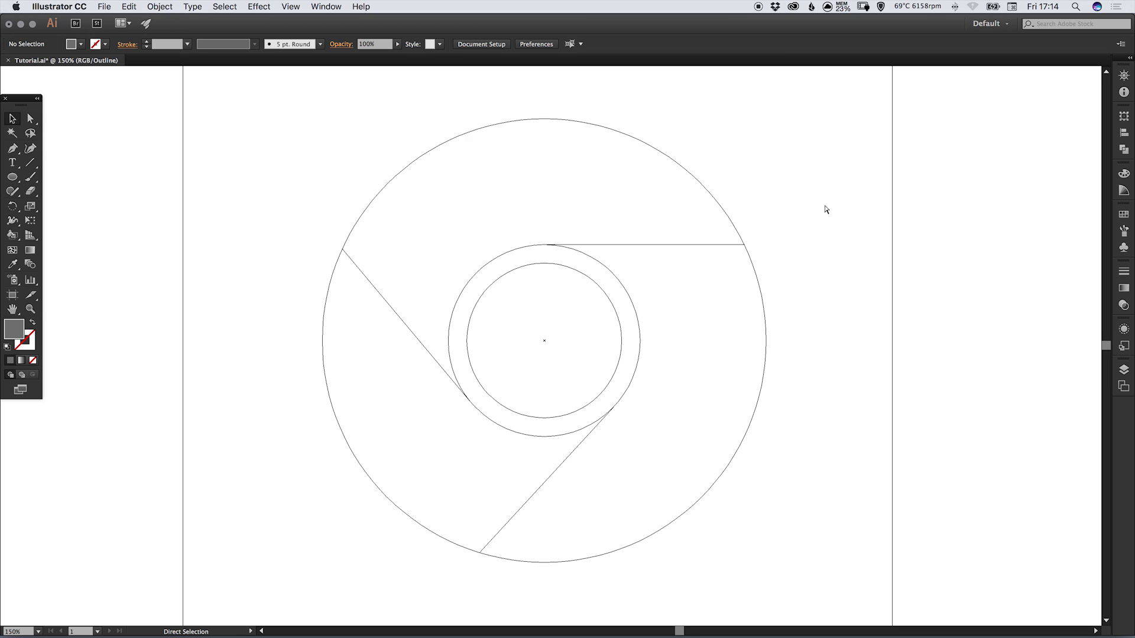
# Paste a copy of the grey ring and blue centre in back and nudge it right off the artboard.
pyautogui.press('super+0')
pyautogui.press('super+y')
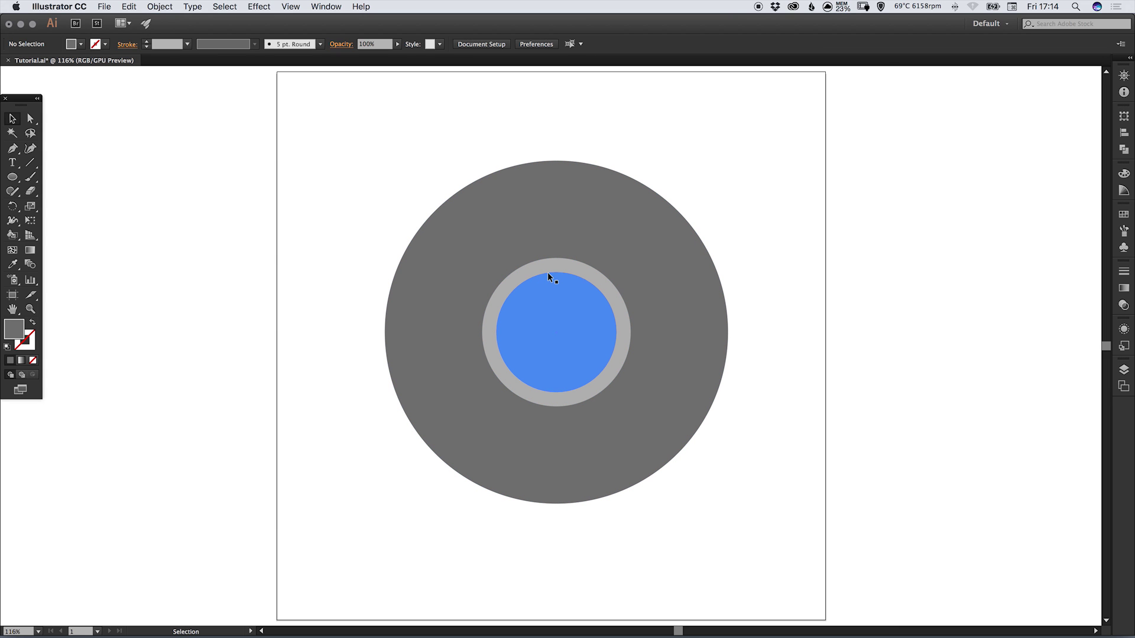
pyautogui.click(560, 261)
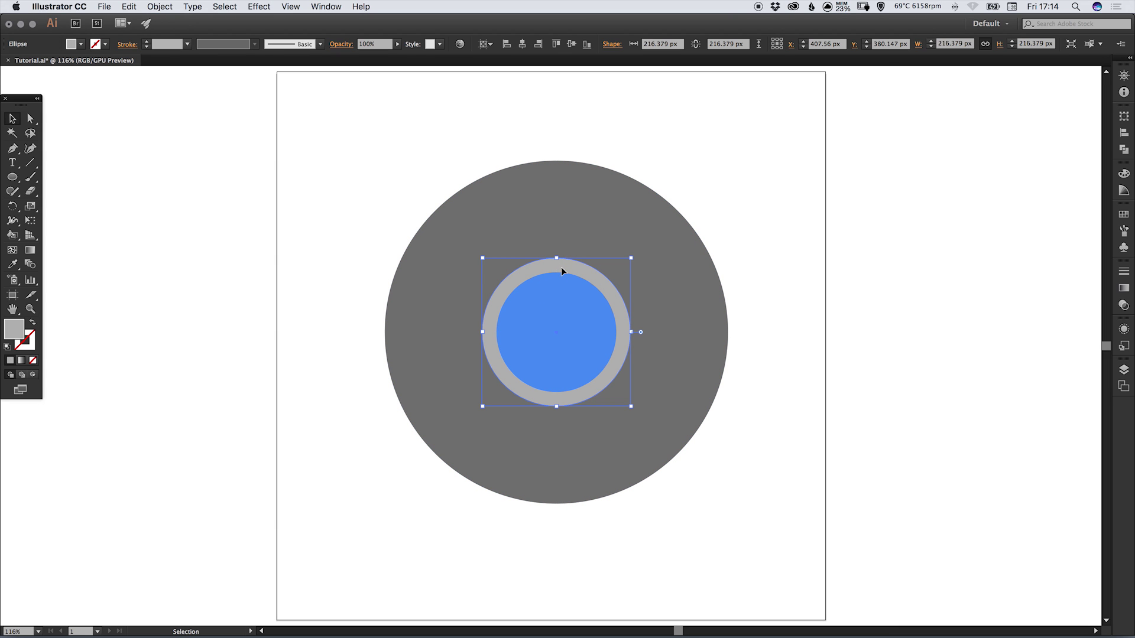
pyautogui.keyDown('shift'); pyautogui.click(549, 299); pyautogui.keyUp('shift')
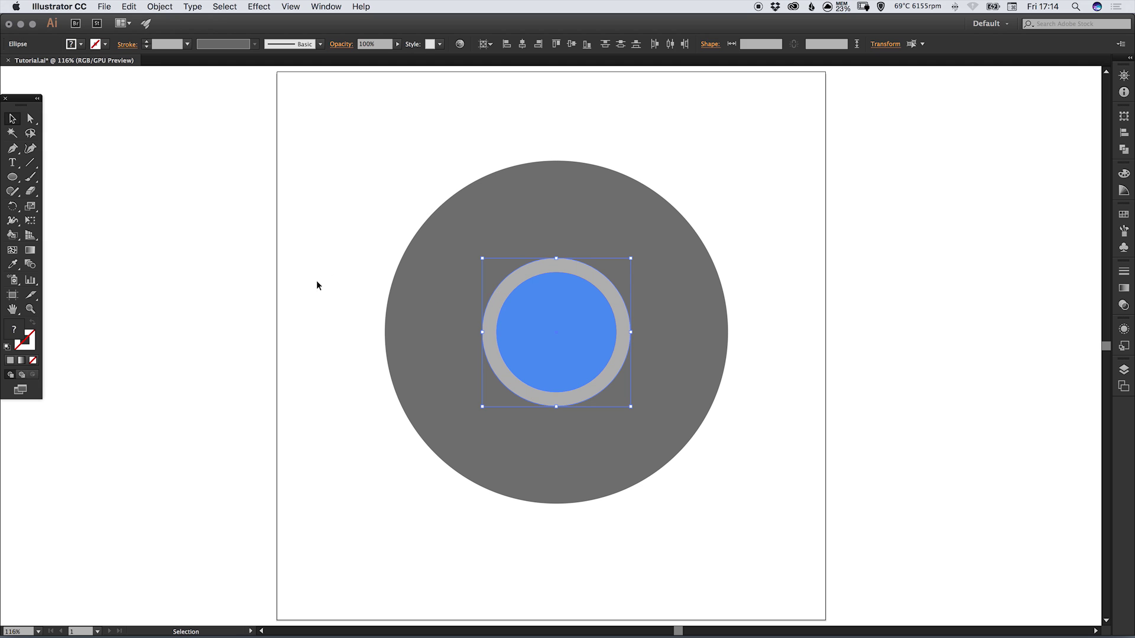
pyautogui.click(129, 7)
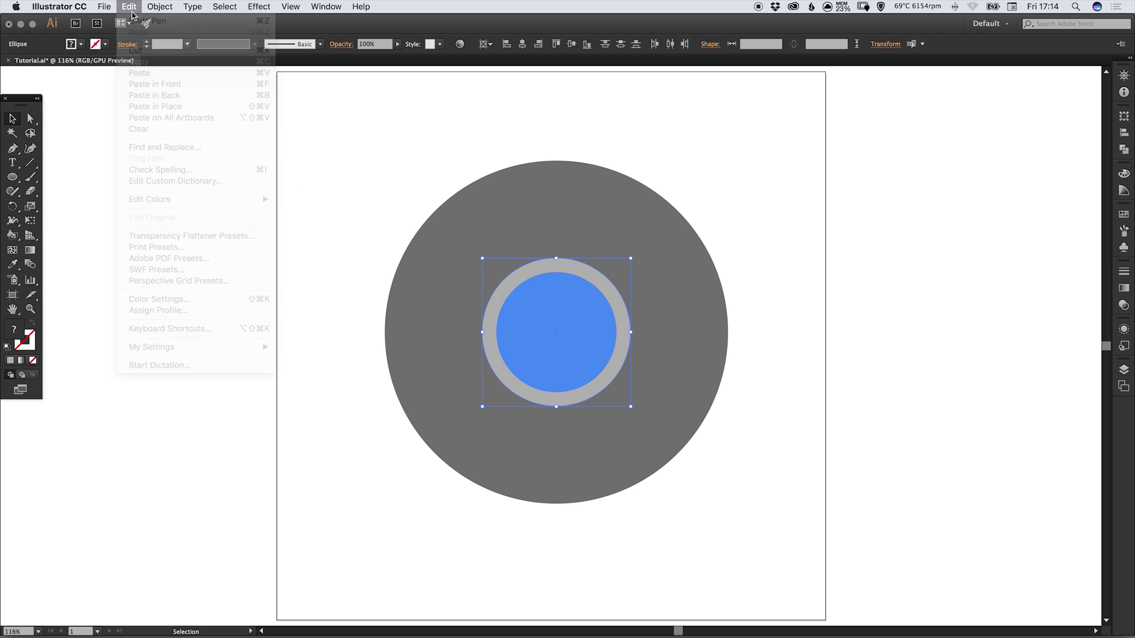
pyautogui.click(156, 93)
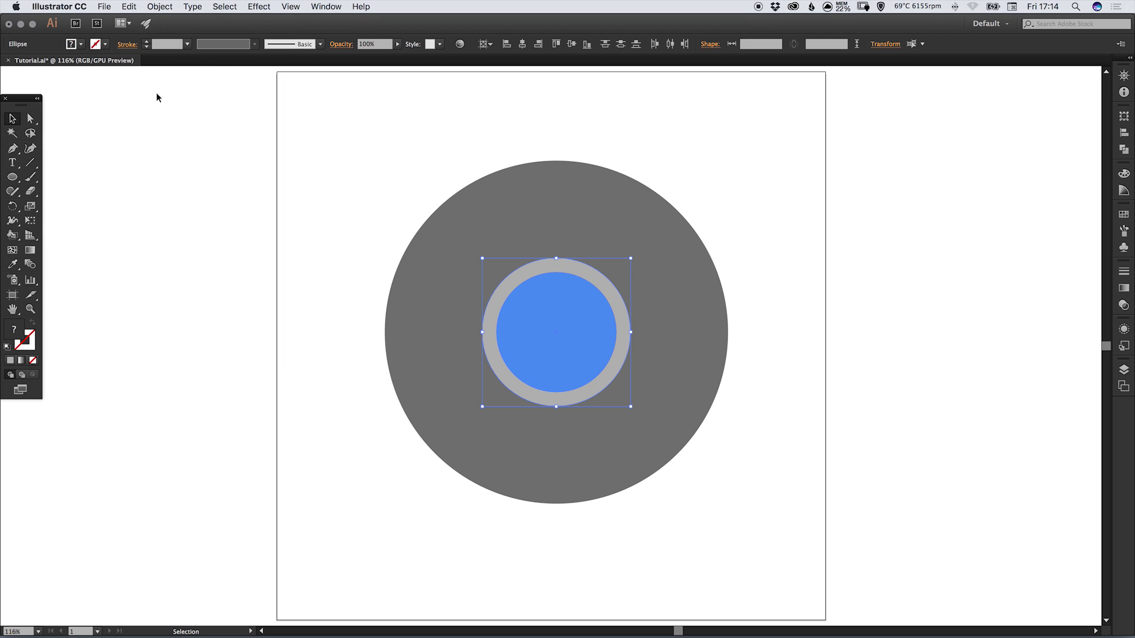
pyautogui.hotkey('shift', 'Right')
pyautogui.hotkey('shift', 'Right')
pyautogui.hotkey('shift', 'Right')
pyautogui.hotkey('shift', 'Right')
pyautogui.hotkey('shift', 'Right')
pyautogui.hotkey('shift', 'Right')
pyautogui.hotkey('shift', 'Right')
pyautogui.hotkey('shift', 'Right')
pyautogui.hotkey('shift', 'Right')
pyautogui.hotkey('shift', 'Right')
pyautogui.hotkey('shift', 'Right')
pyautogui.hotkey('shift', 'Right')
pyautogui.hotkey('shift', 'Right')
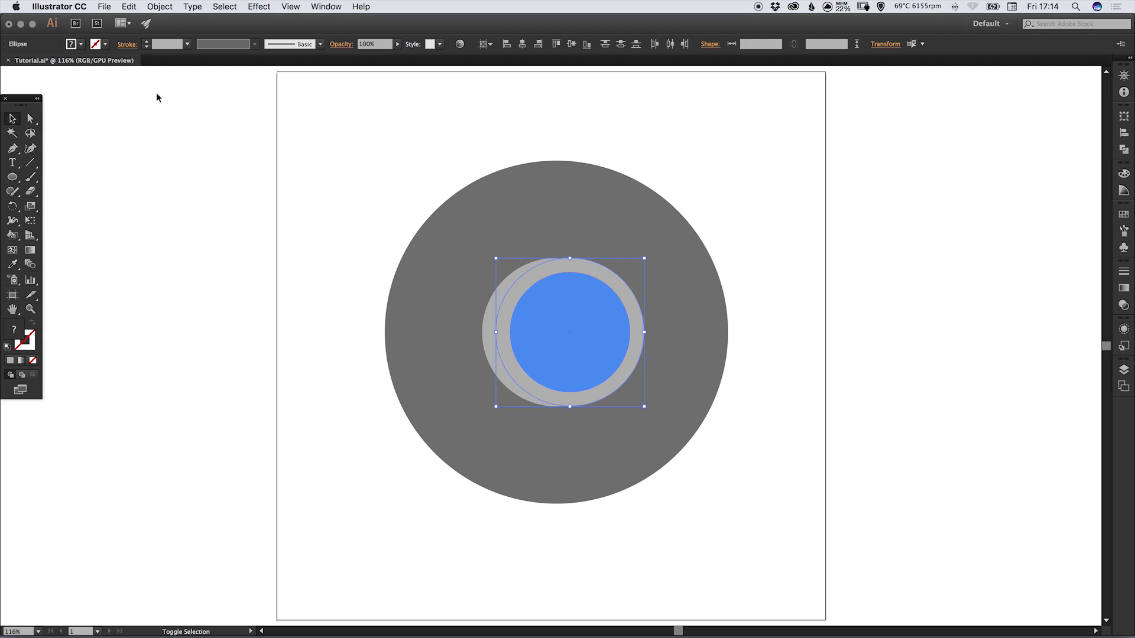
pyautogui.hotkey('shift', 'Right')
pyautogui.hotkey('shift', 'Right')
pyautogui.hotkey('shift', 'Right')
pyautogui.hotkey('shift', 'Right')
pyautogui.hotkey('shift', 'Right')
pyautogui.hotkey('shift', 'Right')
pyautogui.hotkey('shift', 'Right')
pyautogui.hotkey('shift', 'Right')
pyautogui.hotkey('shift', 'Right')
pyautogui.hotkey('shift', 'Right')
pyautogui.hotkey('shift', 'Right')
pyautogui.hotkey('shift', 'Right')
pyautogui.hotkey('shift', 'Right')
pyautogui.hotkey('shift', 'Right')
pyautogui.hotkey('shift', 'Right')
pyautogui.hotkey('shift', 'Right')
pyautogui.hotkey('shift', 'Right')
pyautogui.hotkey('shift', 'Right')
pyautogui.hotkey('shift', 'Right')
pyautogui.hotkey('shift', 'Right')
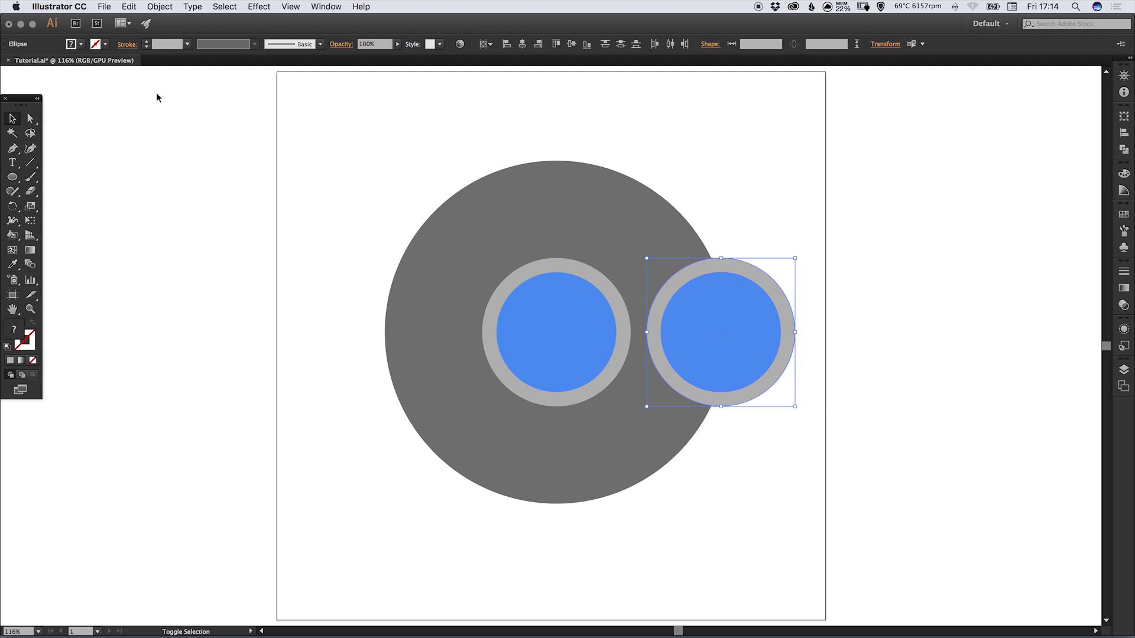
pyautogui.hotkey('shift', 'Right')
pyautogui.hotkey('shift', 'Right')
pyautogui.hotkey('shift', 'Right')
pyautogui.hotkey('shift', 'Right')
pyautogui.hotkey('shift', 'Right')
pyautogui.hotkey('shift', 'Right')
pyautogui.hotkey('shift', 'Right')
pyautogui.hotkey('shift', 'Right')
pyautogui.hotkey('shift', 'Right')
pyautogui.hotkey('shift', 'Right')
pyautogui.hotkey('shift', 'Right')
pyautogui.hotkey('shift', 'Right')
pyautogui.hotkey('shift', 'Right')
pyautogui.hotkey('shift', 'Right')
pyautogui.hotkey('shift', 'Right')
pyautogui.hotkey('shift', 'Right')
pyautogui.hotkey('shift', 'Right')
pyautogui.hotkey('shift', 'Right')
pyautogui.hotkey('shift', 'Right')
pyautogui.hotkey('shift', 'Right')
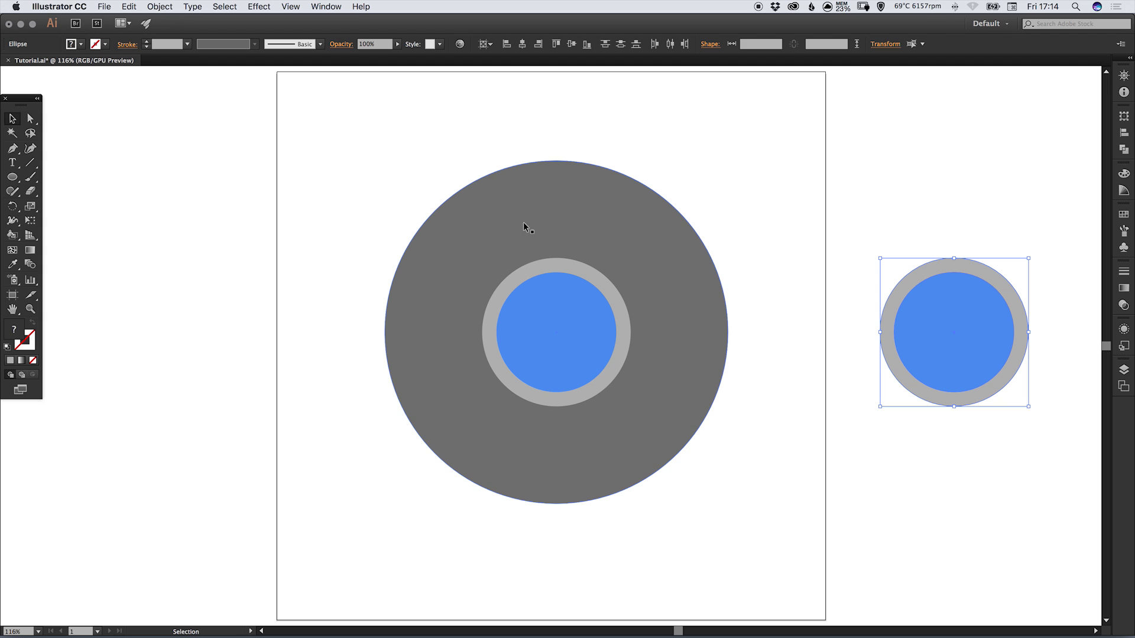
# Turn the big circle and its dividing lines into a Live Paint group.
pyautogui.moveTo(331, 140); pyautogui.dragTo(749, 507)
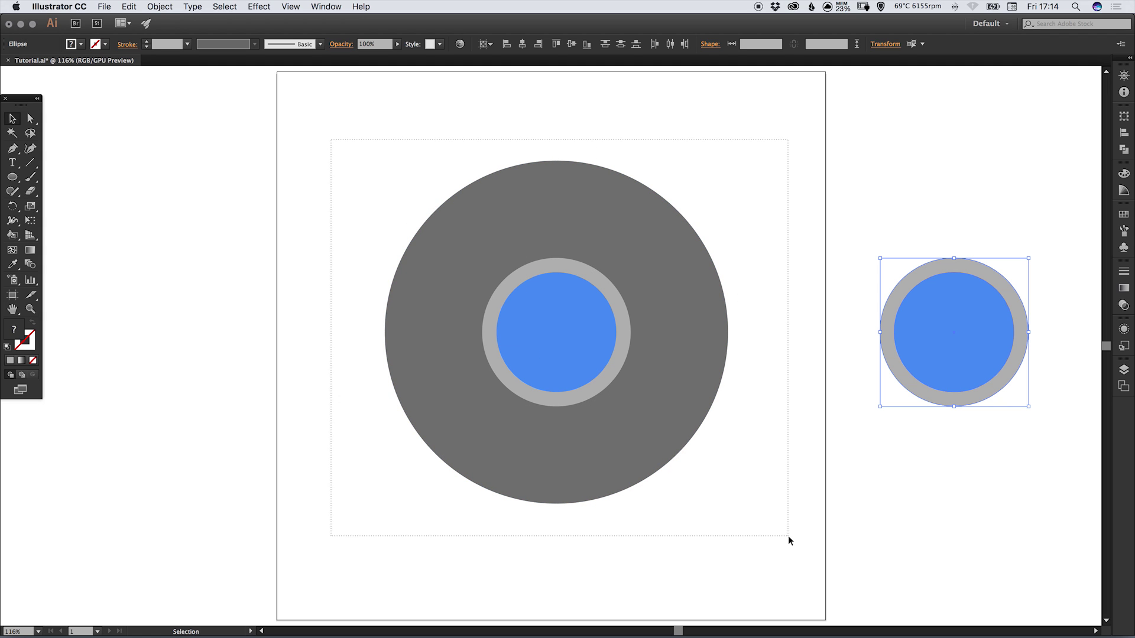
pyautogui.moveTo(788, 535); pyautogui.dragTo(789, 536)
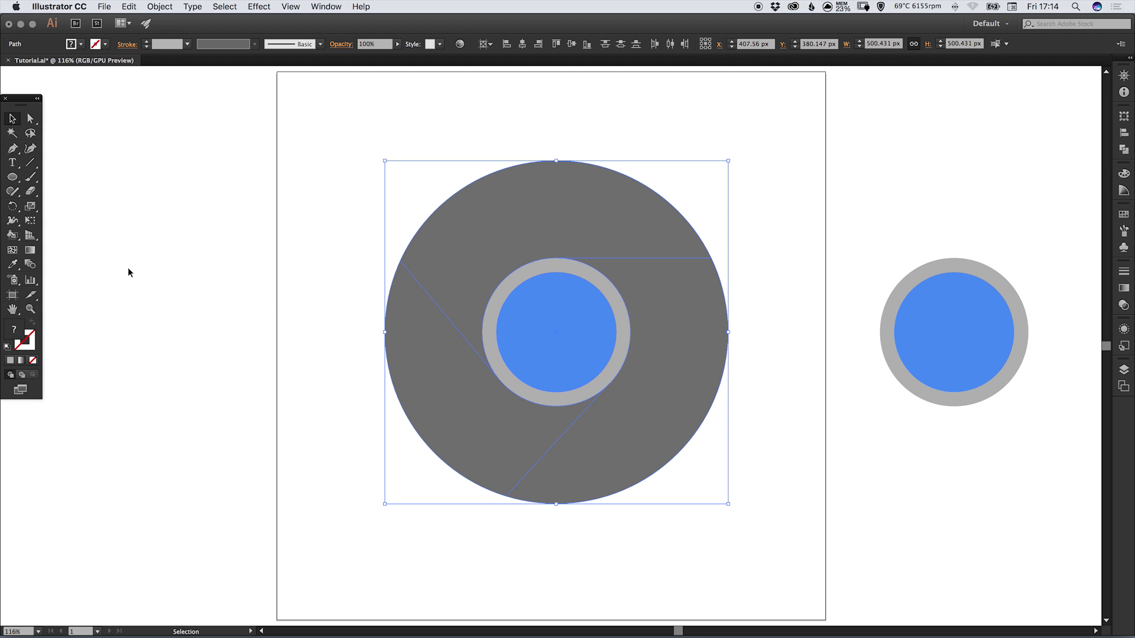
pyautogui.press('k')
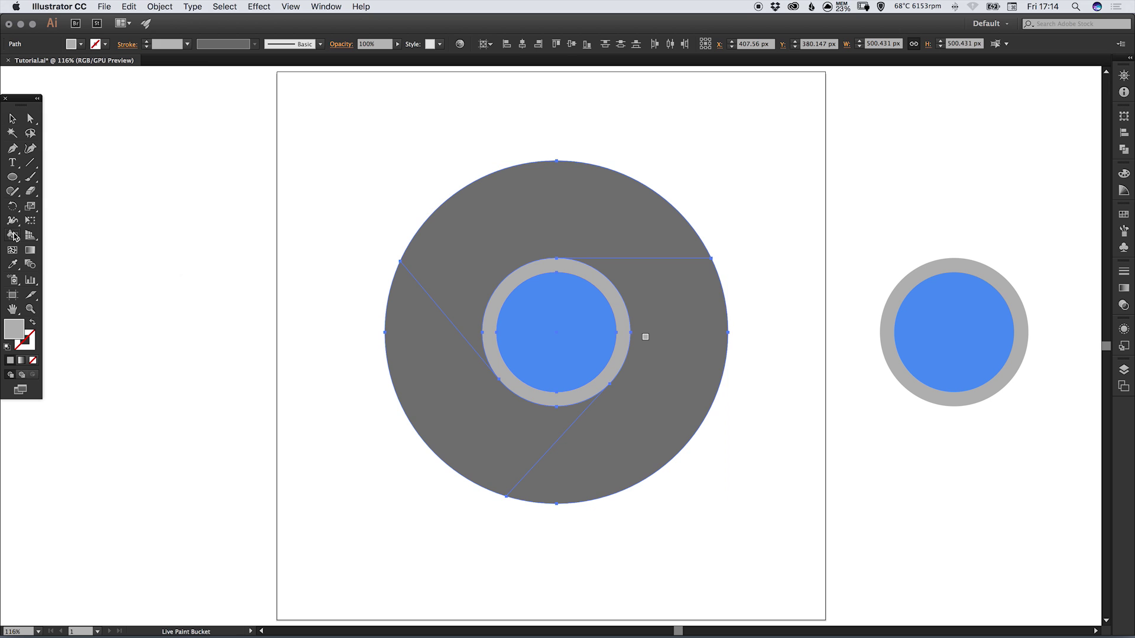
pyautogui.click(12, 234)
pyautogui.click(58, 253)
pyautogui.click(478, 241)
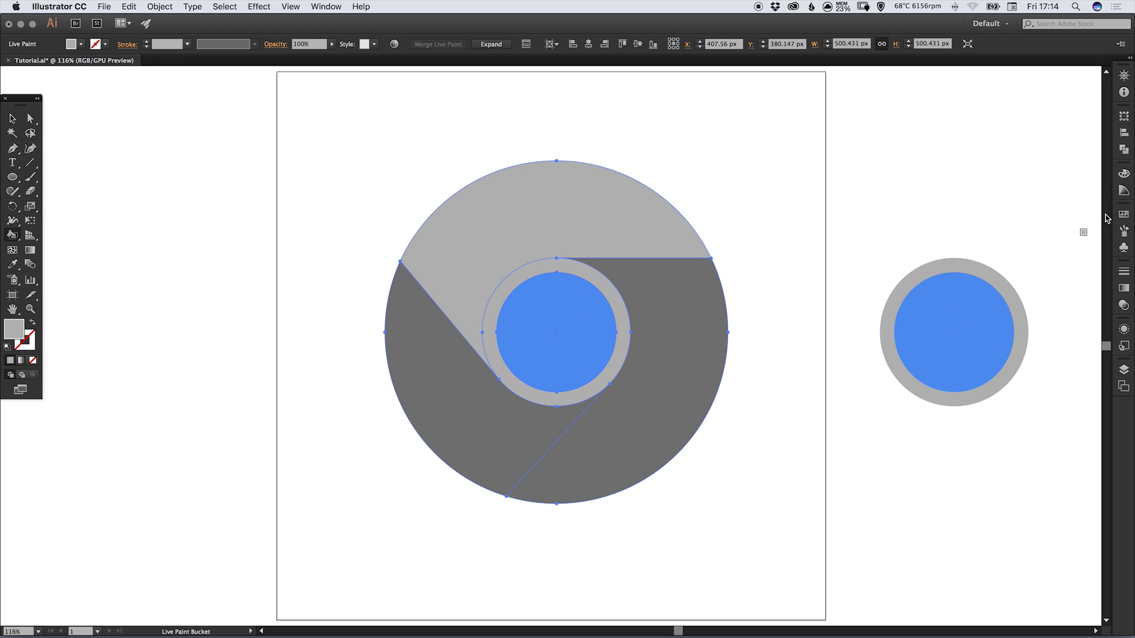
# Paint the top segment red, the lower left green and the right segment yellow.
pyautogui.click(1123, 215)
pyautogui.click(1018, 240)
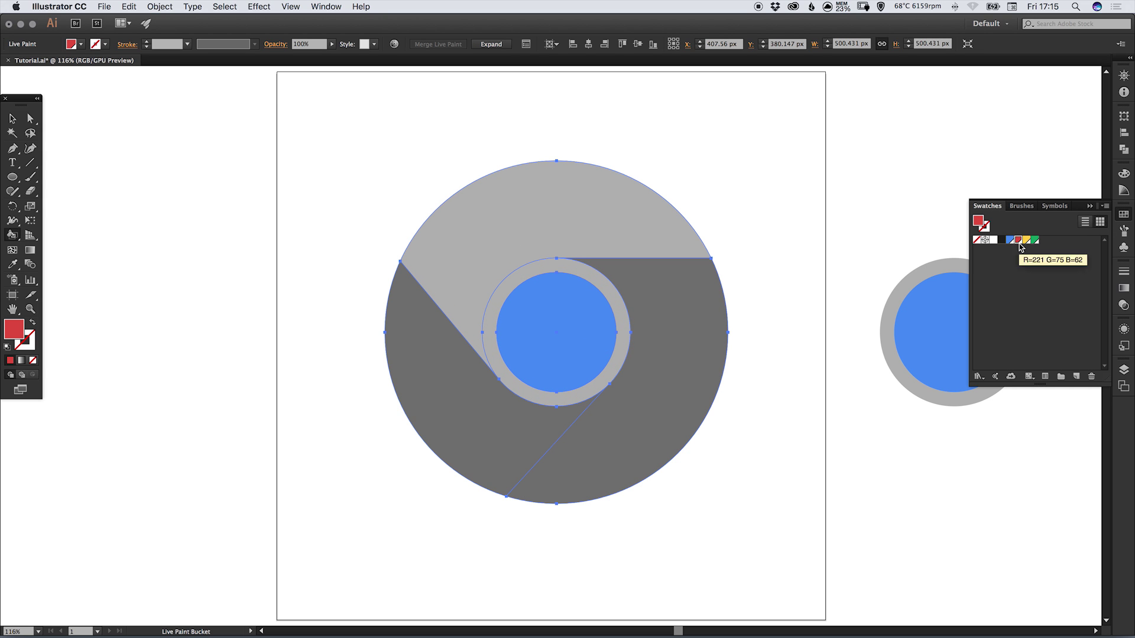
pyautogui.click(550, 213)
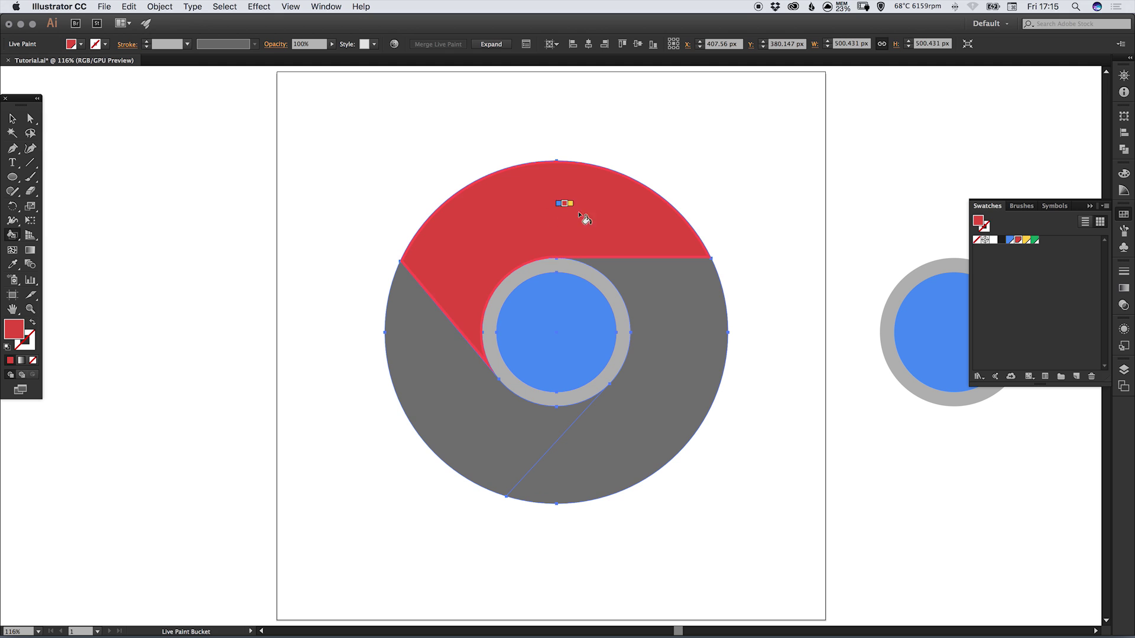
pyautogui.click(1035, 240)
pyautogui.click(516, 419)
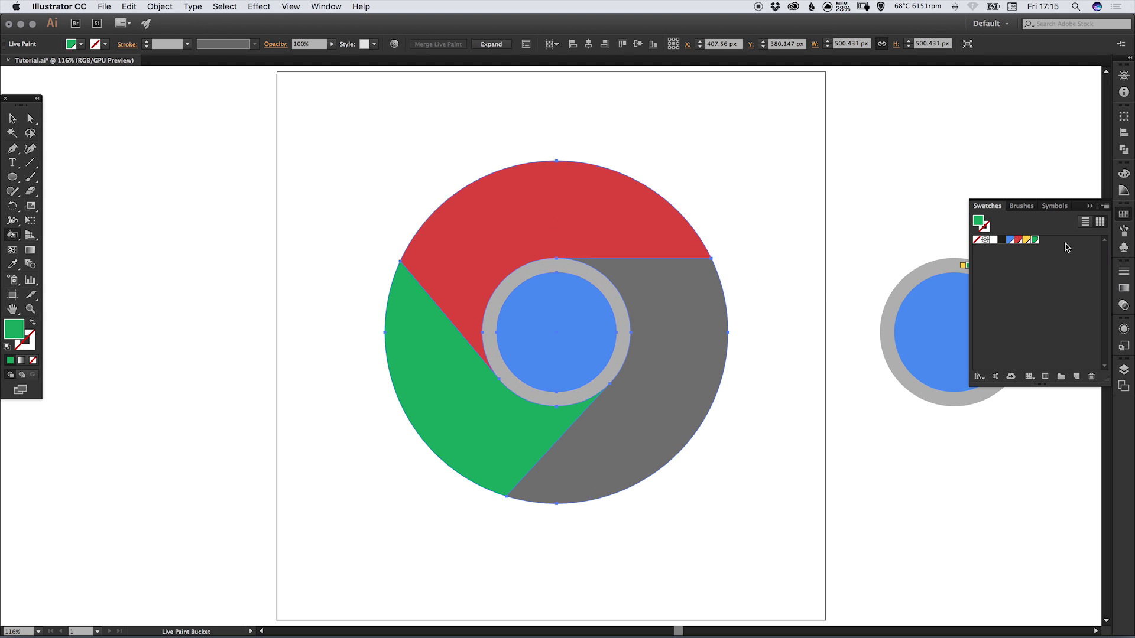
pyautogui.click(1027, 240)
pyautogui.click(683, 338)
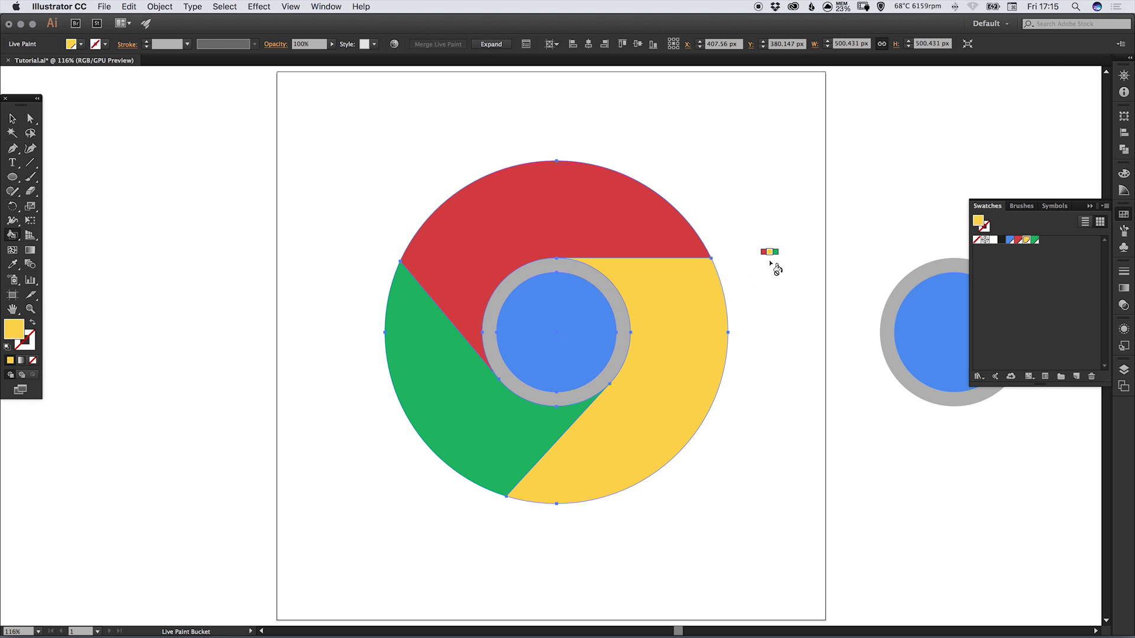
# Fill the ring ellipse with the white swatch and the inner circle with the blue swatch.
pyautogui.press('v')
pyautogui.click(262, 226)
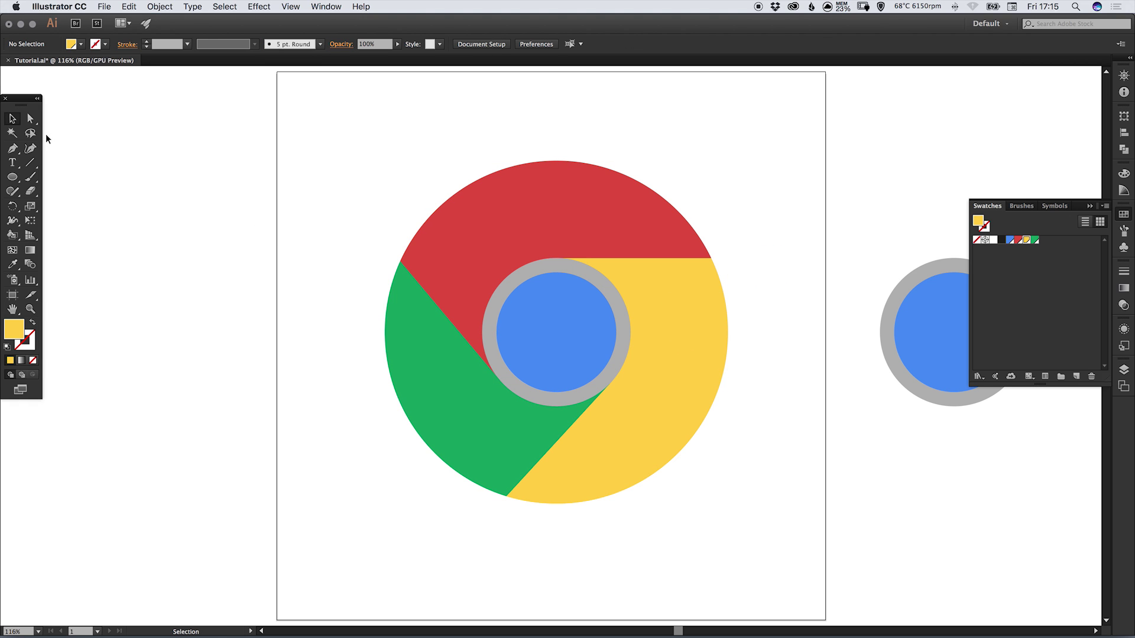
pyautogui.click(30, 118)
pyautogui.click(613, 296)
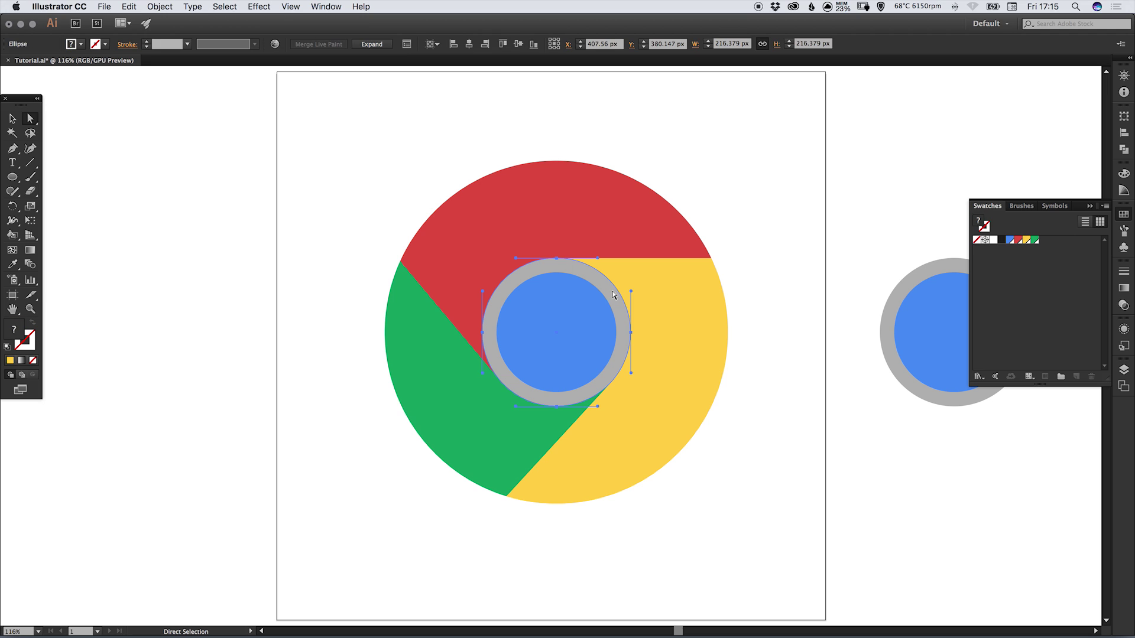
pyautogui.click(993, 240)
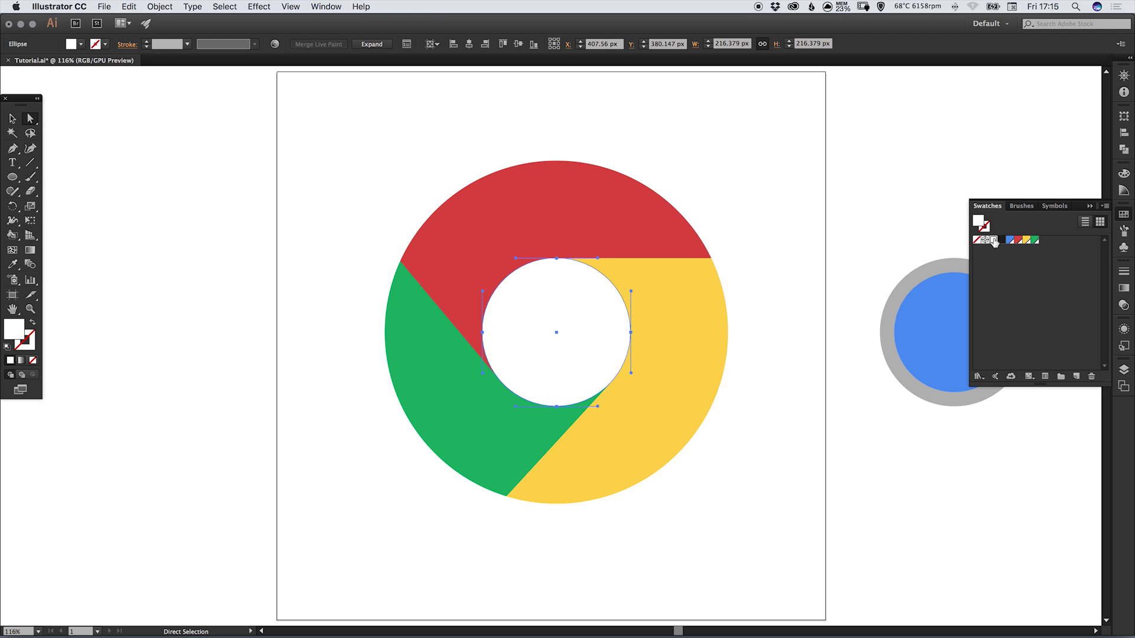
pyautogui.click(553, 314)
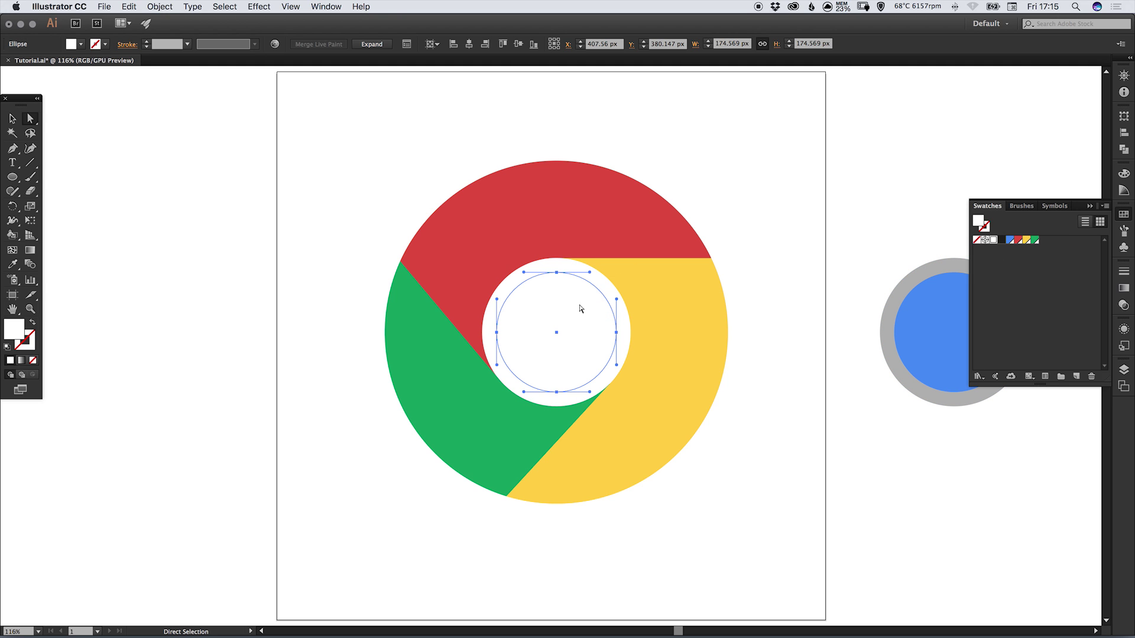
pyautogui.click(1009, 240)
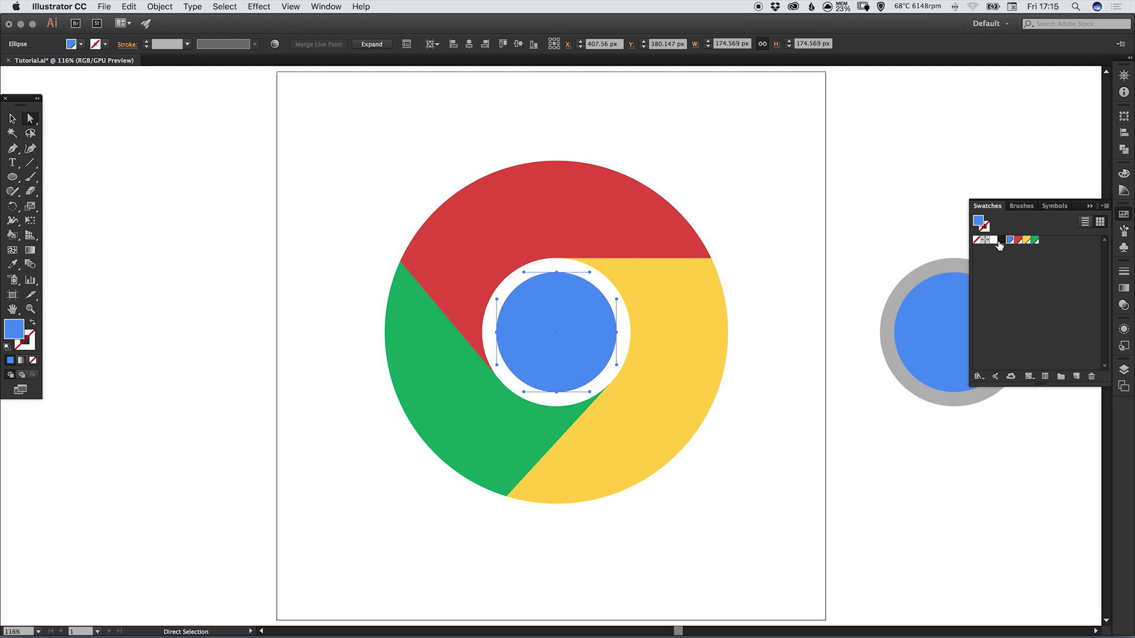
pyautogui.click(739, 226)
# Zoom to 150%, select the whole logo and lock it via Object > Lock > Selection.
pyautogui.press('v')
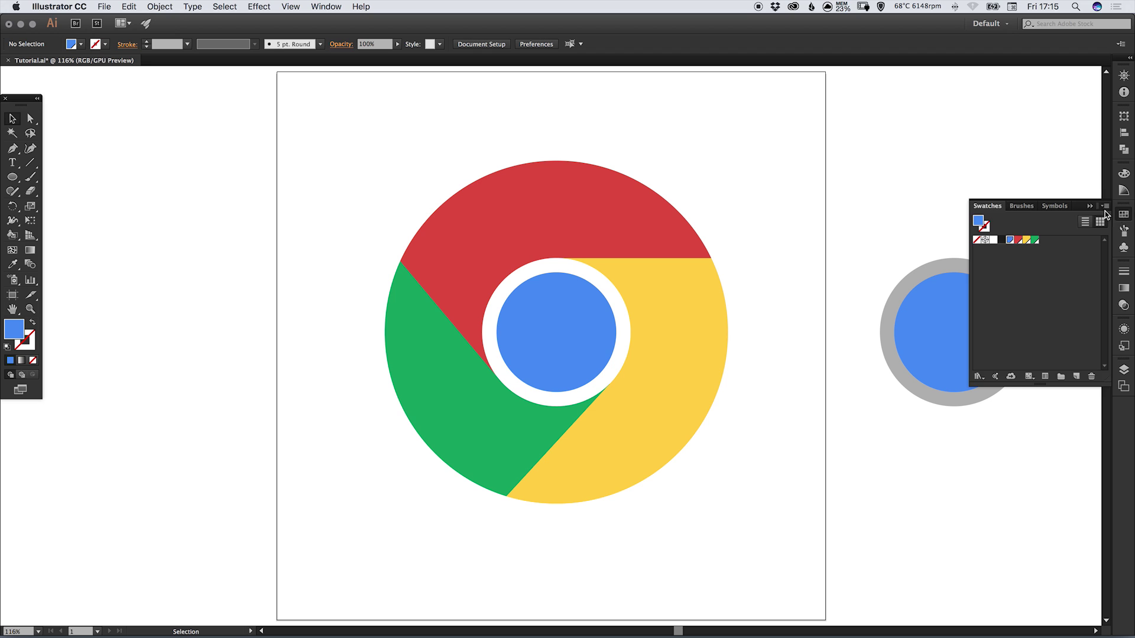
pyautogui.click(1124, 214)
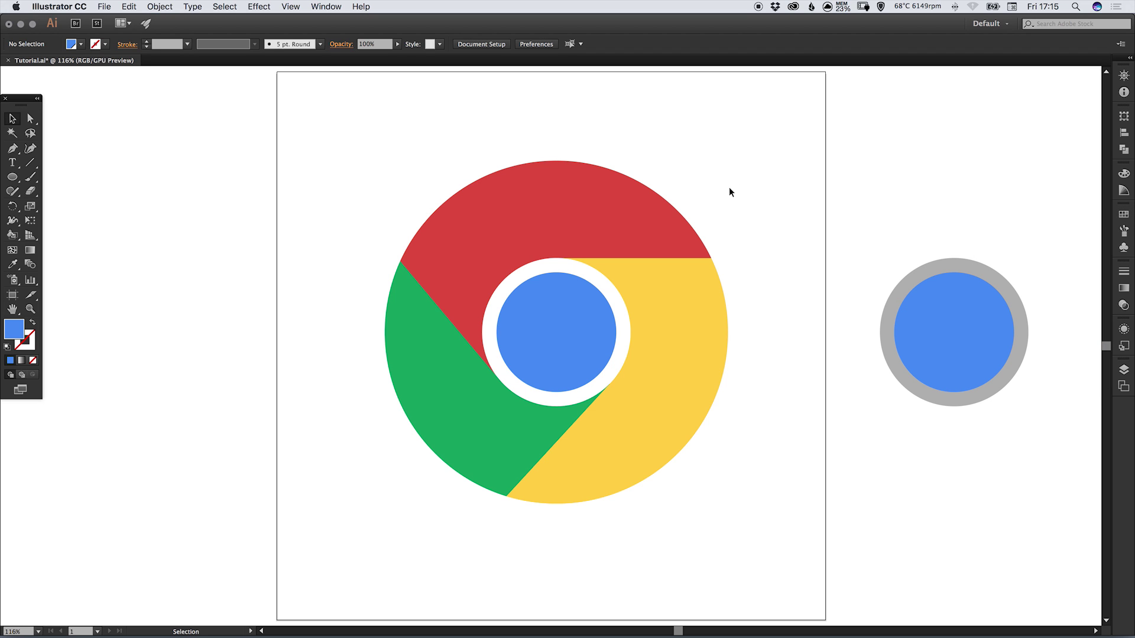
pyautogui.press('super+equal')
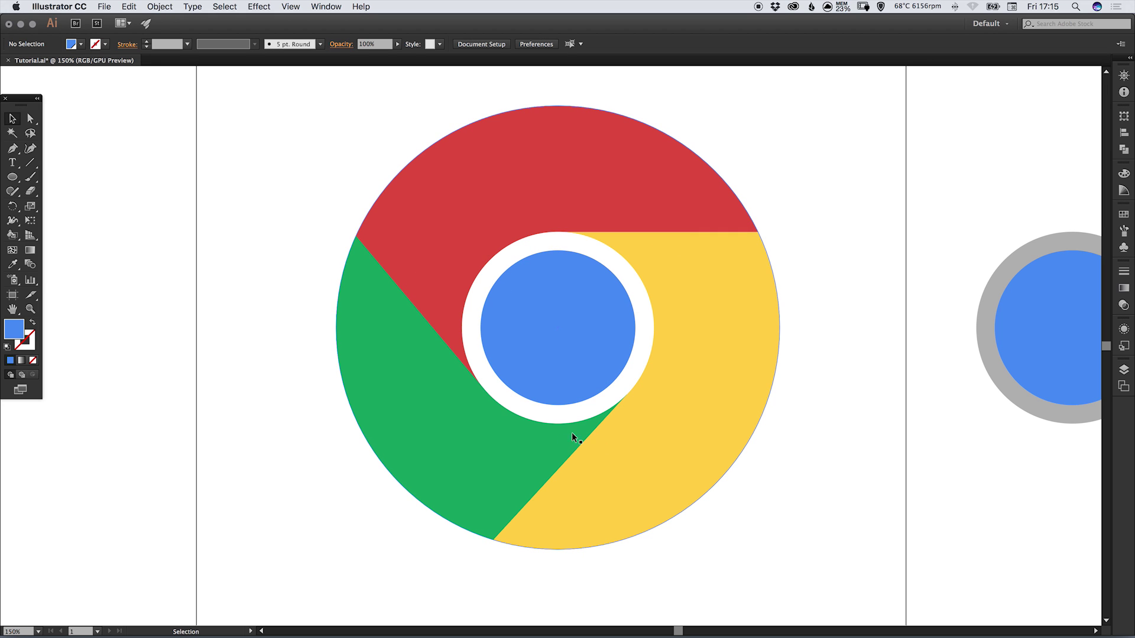
pyautogui.moveTo(297, 133)
pyautogui.mouseDown()
pyautogui.moveTo(648, 455)
pyautogui.moveTo(803, 559)
pyautogui.moveTo(753, 511)
pyautogui.mouseUp()
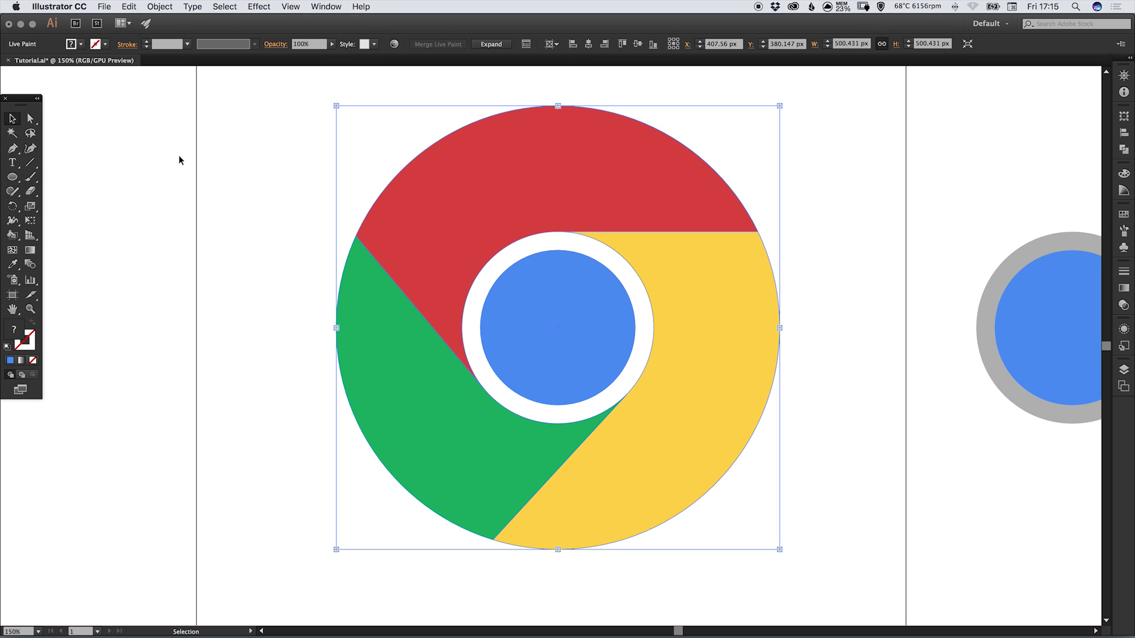
pyautogui.click(168, 6)
pyautogui.moveTo(196, 74)
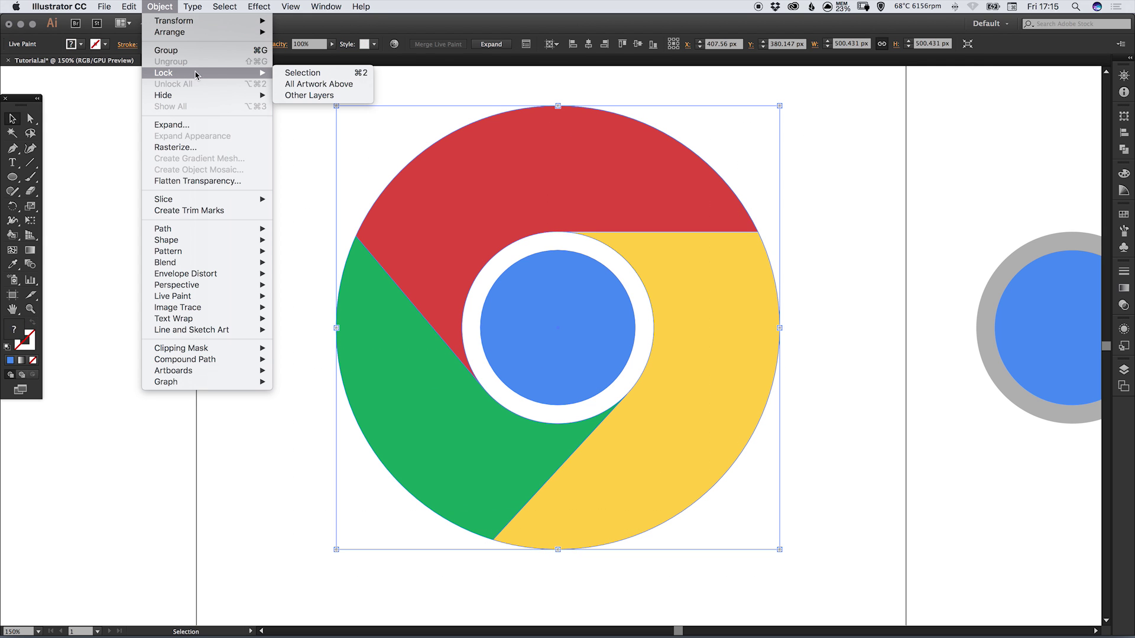
pyautogui.click(333, 73)
pyautogui.press('p')
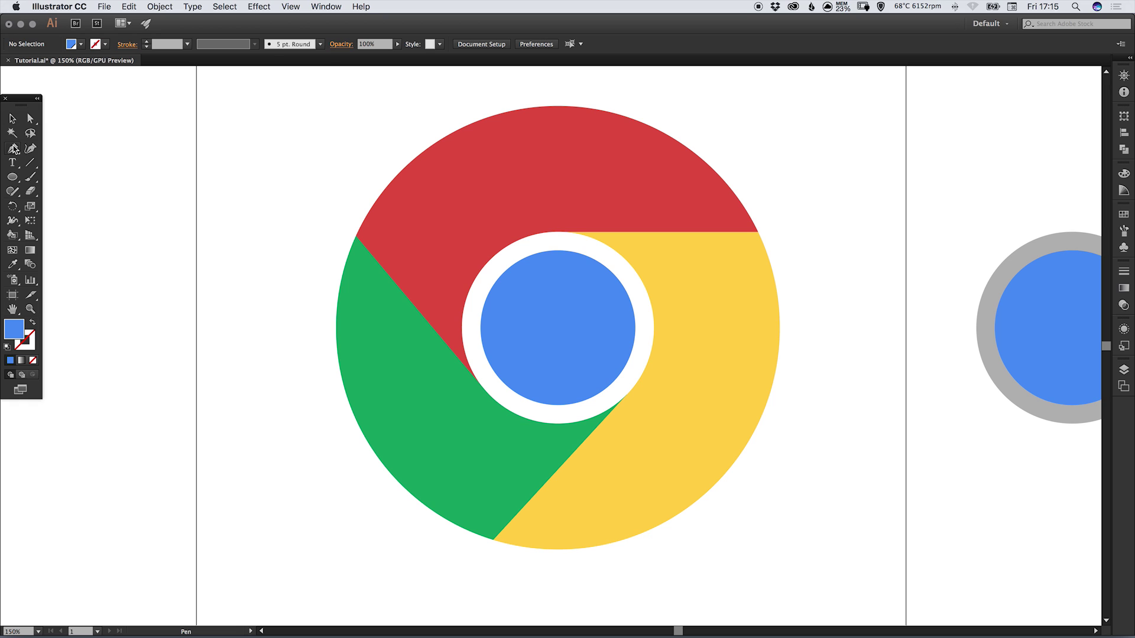
# Draw a triangular shade wedge at the red–yellow join and fill it with a darker gold shade.
pyautogui.click(558, 231)
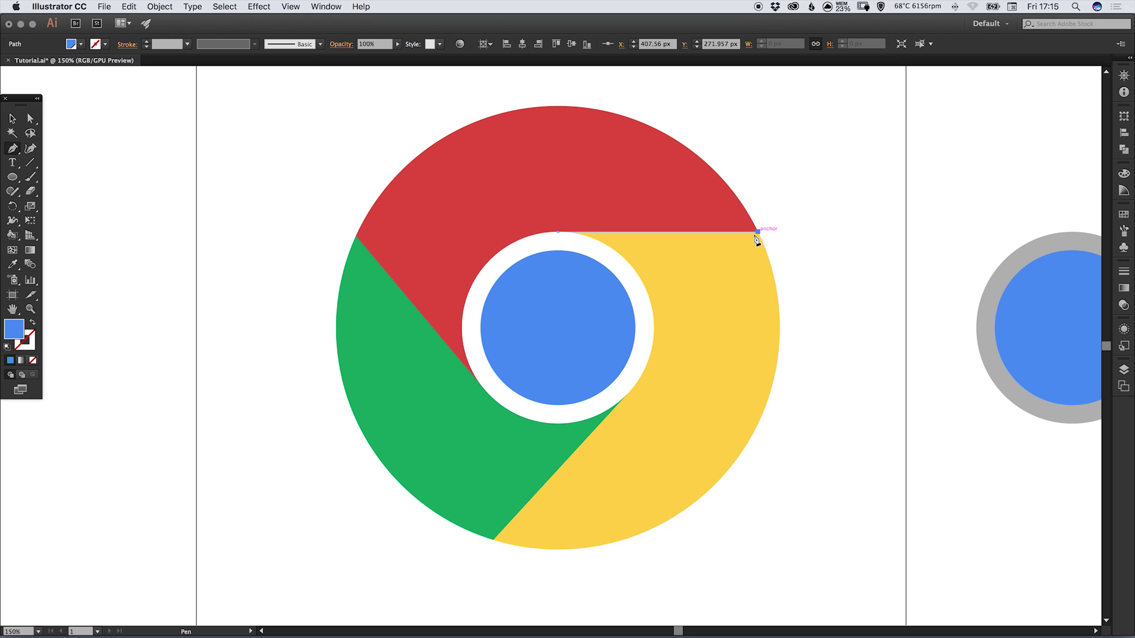
pyautogui.click(758, 232)
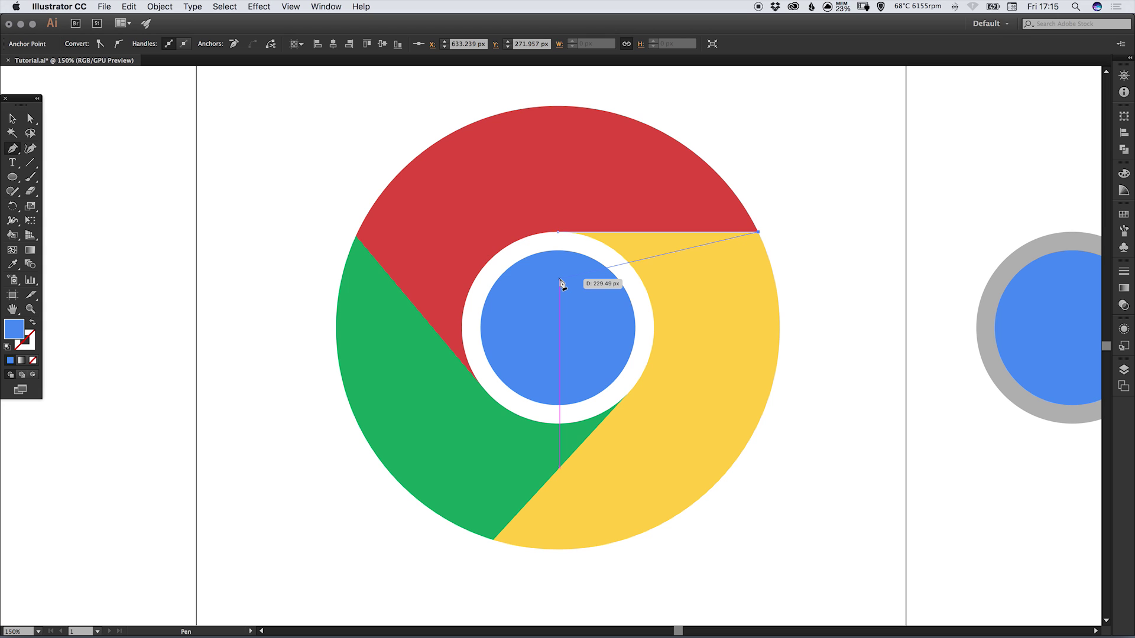
pyautogui.click(560, 282)
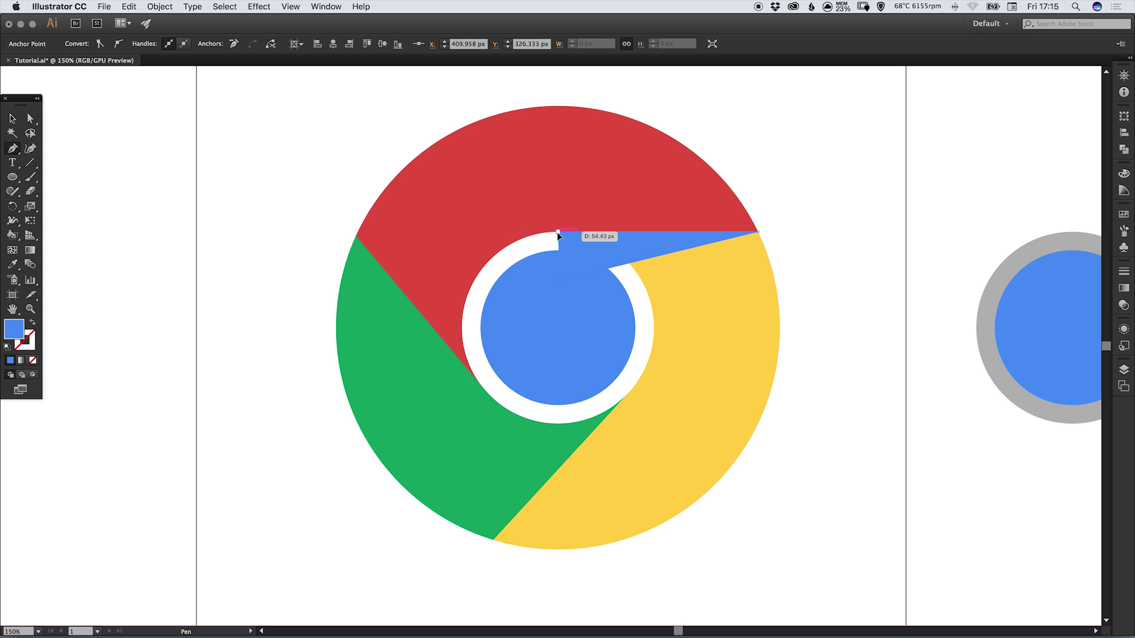
pyautogui.click(557, 233)
pyautogui.click(11, 118)
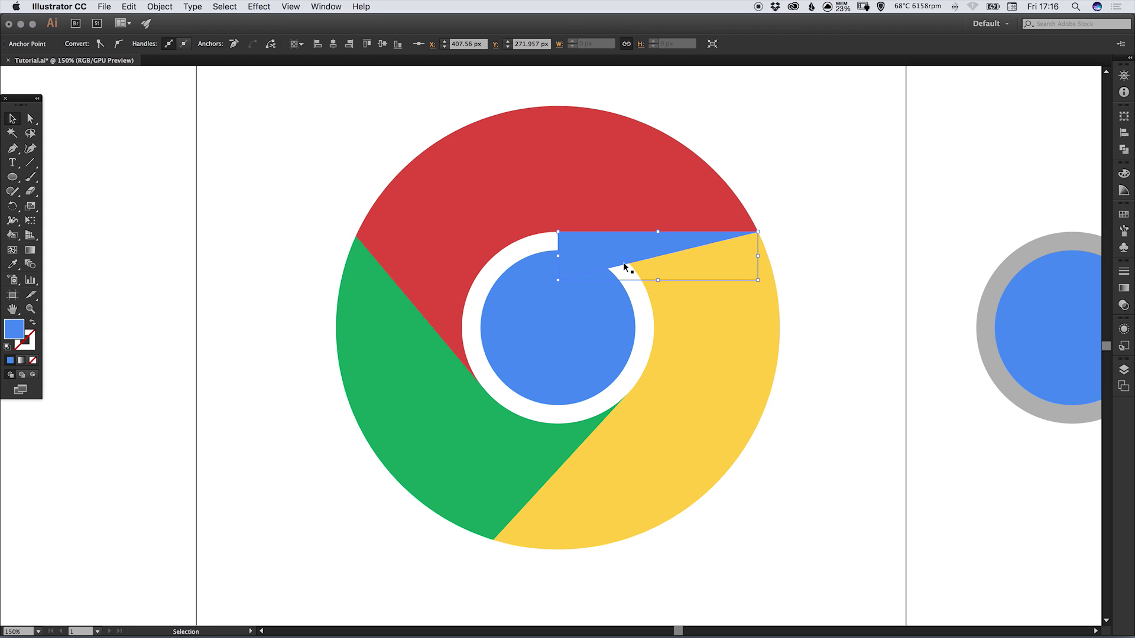
pyautogui.click(1123, 215)
pyautogui.click(1026, 240)
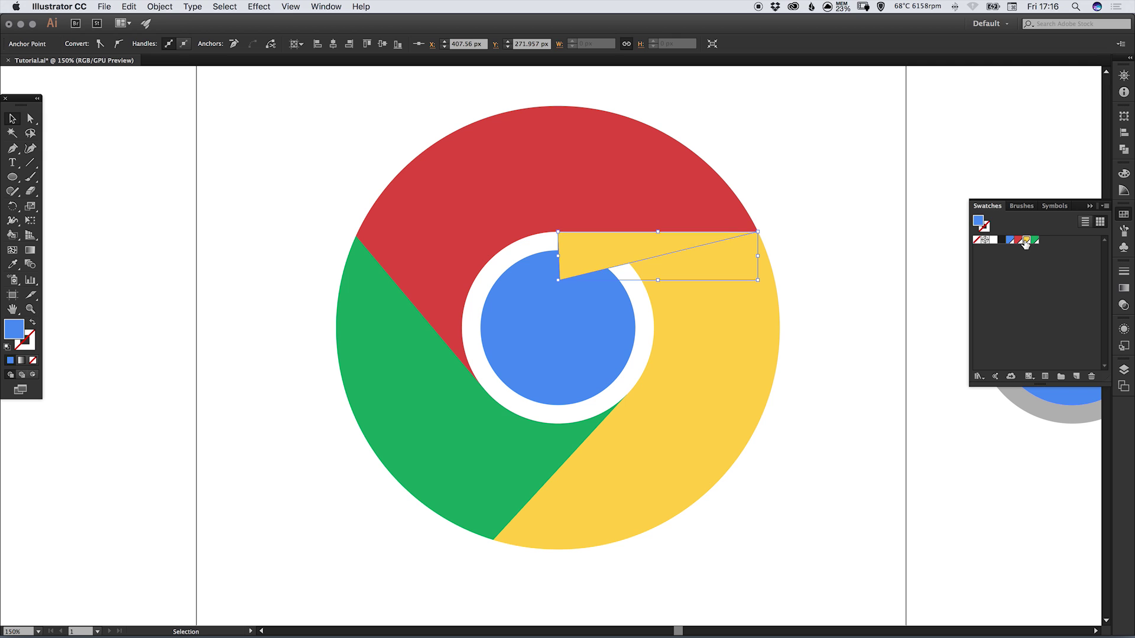
pyautogui.click(1123, 193)
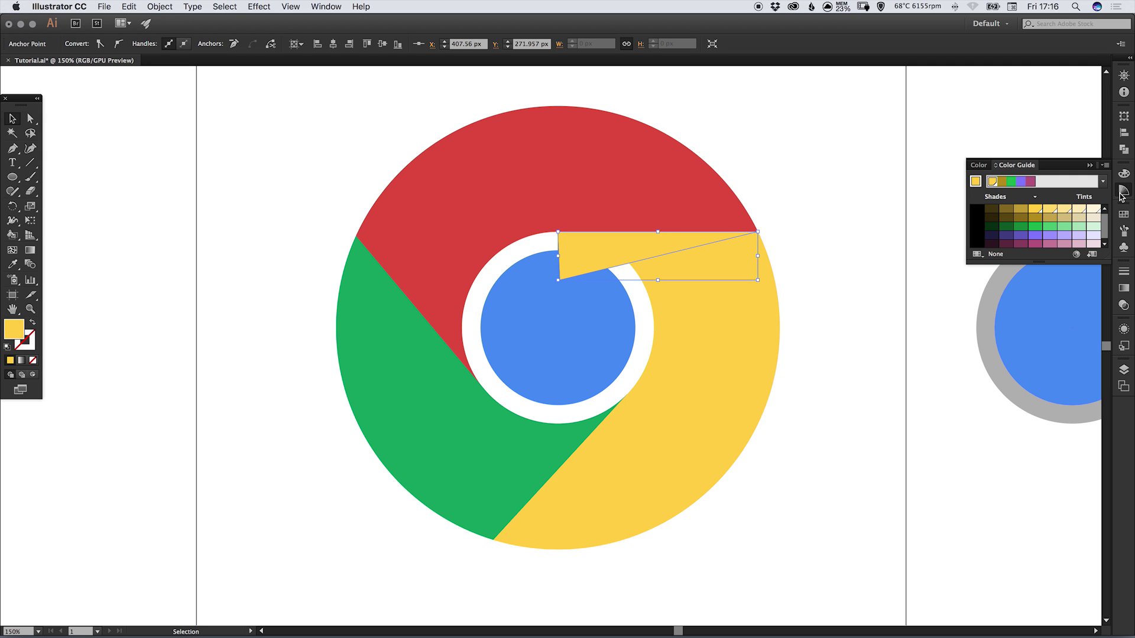
pyautogui.click(1021, 210)
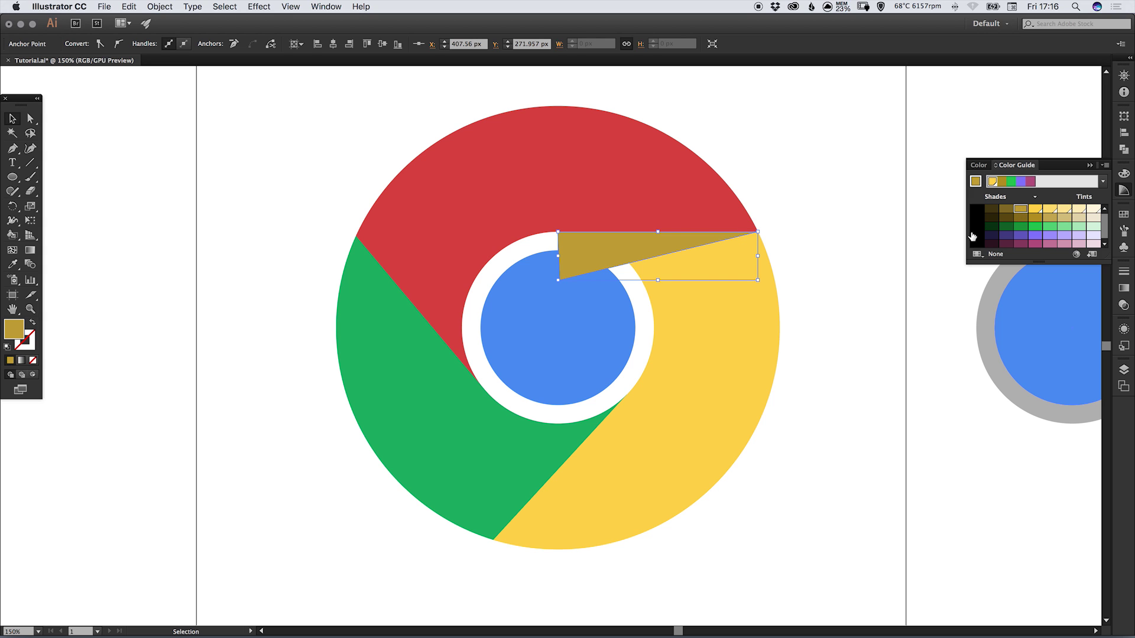
pyautogui.click(820, 226)
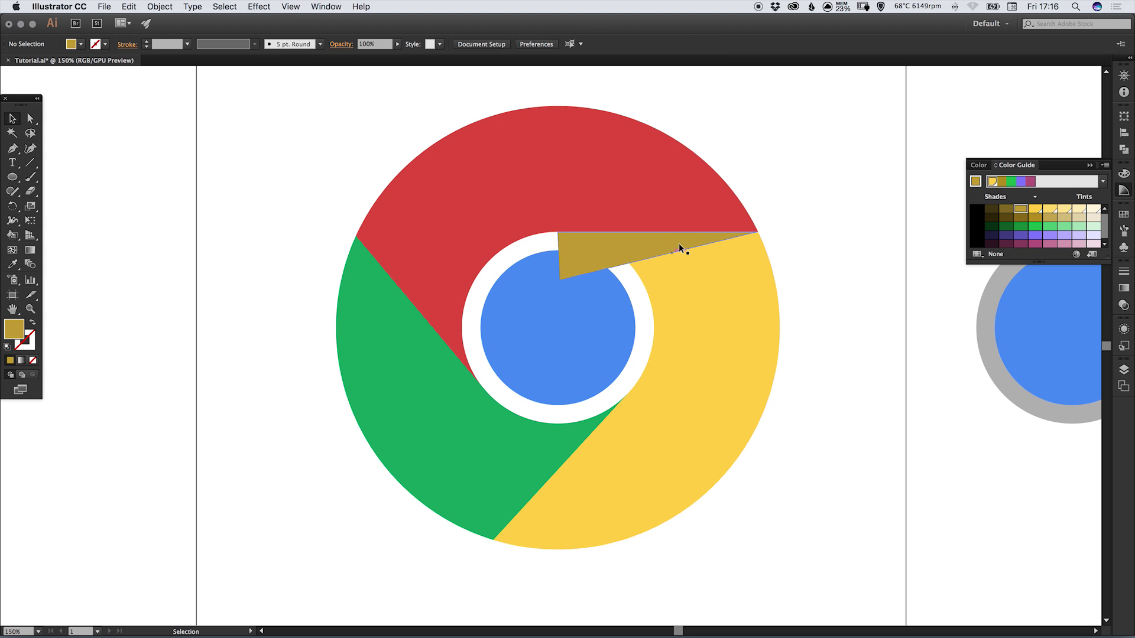
# Draw a lower shade wedge where green meets yellow and fill it with dark green.
pyautogui.click(12, 148)
pyautogui.click(492, 540)
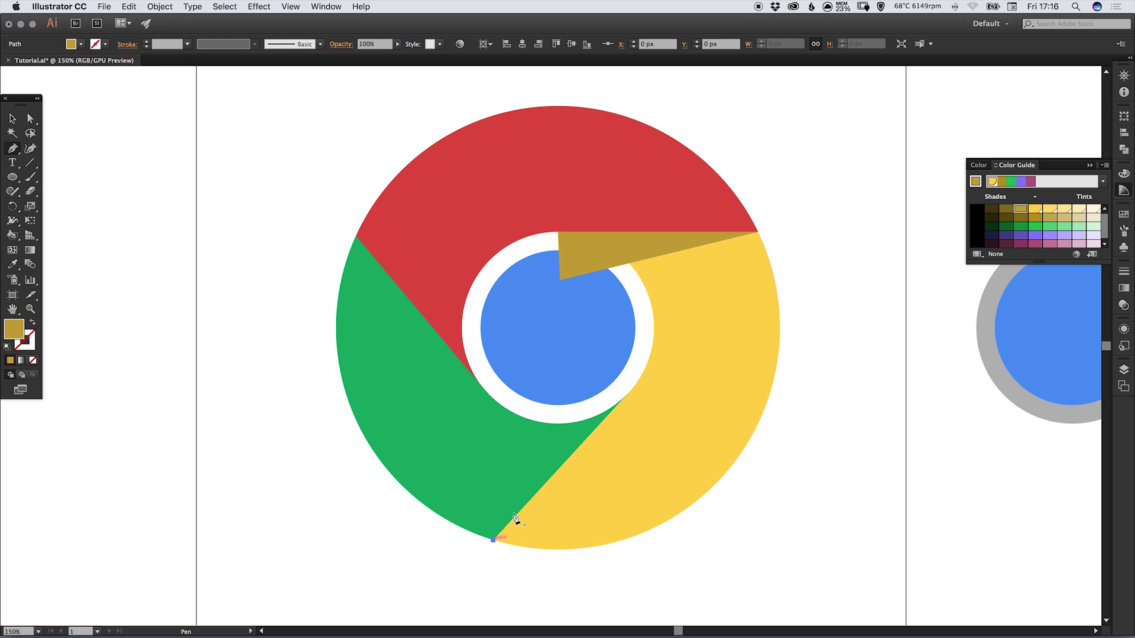
pyautogui.click(585, 365)
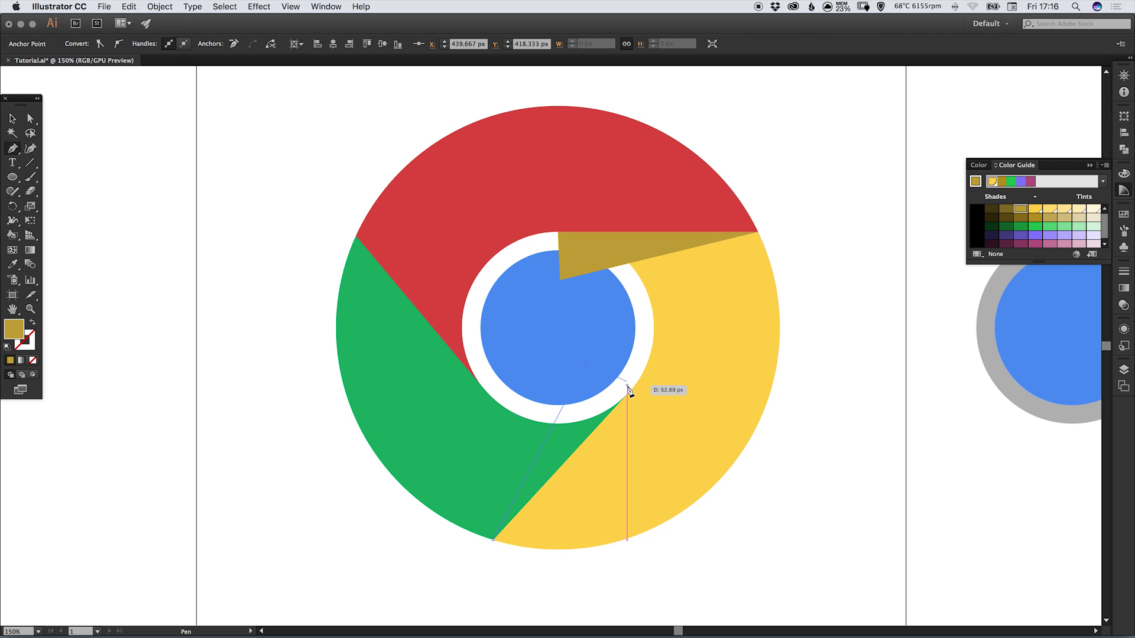
pyautogui.click(627, 395)
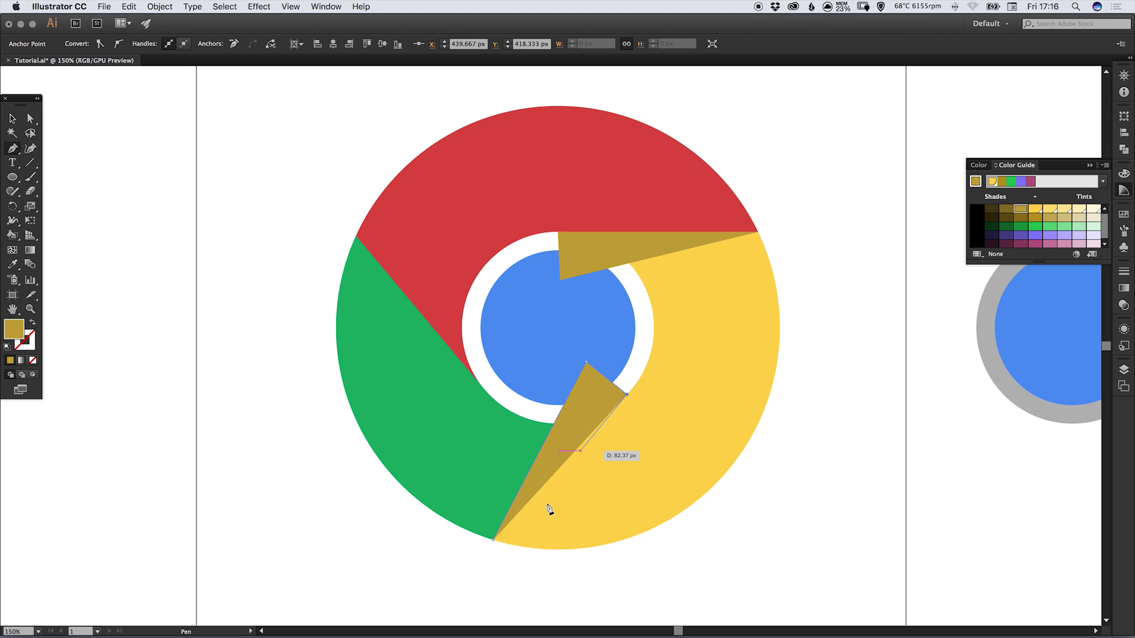
pyautogui.click(493, 540)
pyautogui.press('v')
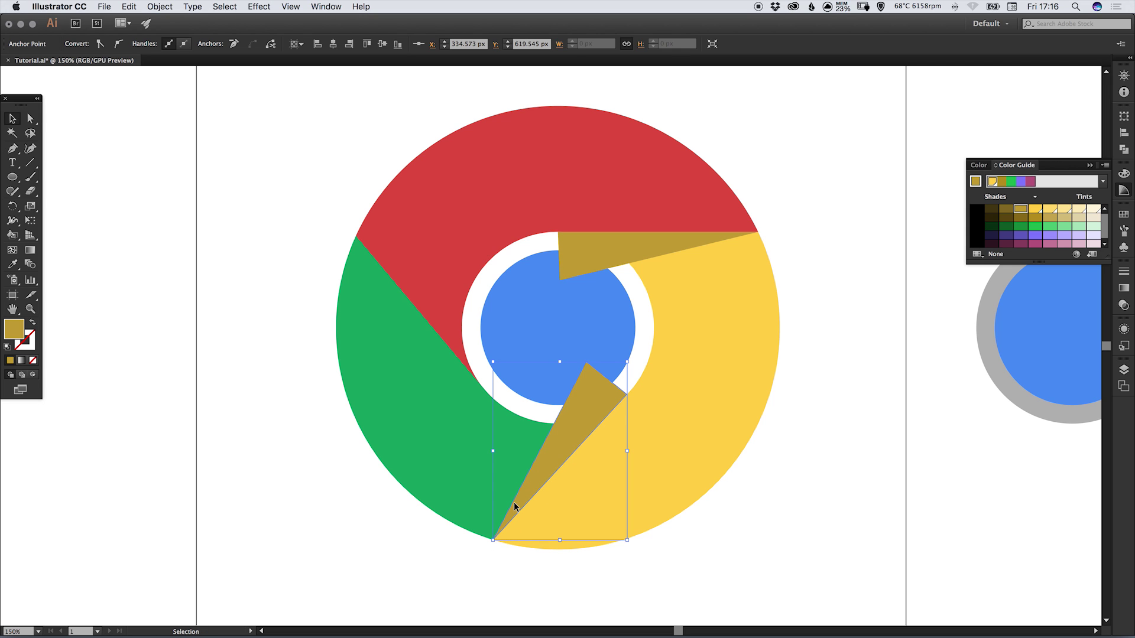
pyautogui.click(1123, 214)
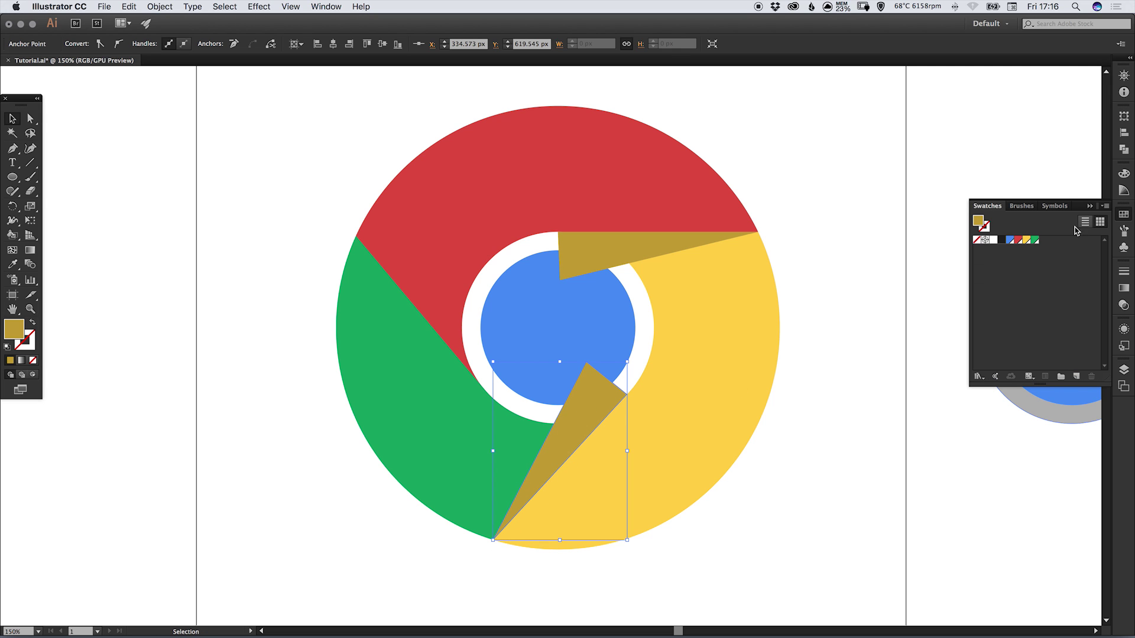
pyautogui.click(1034, 240)
pyautogui.click(1122, 195)
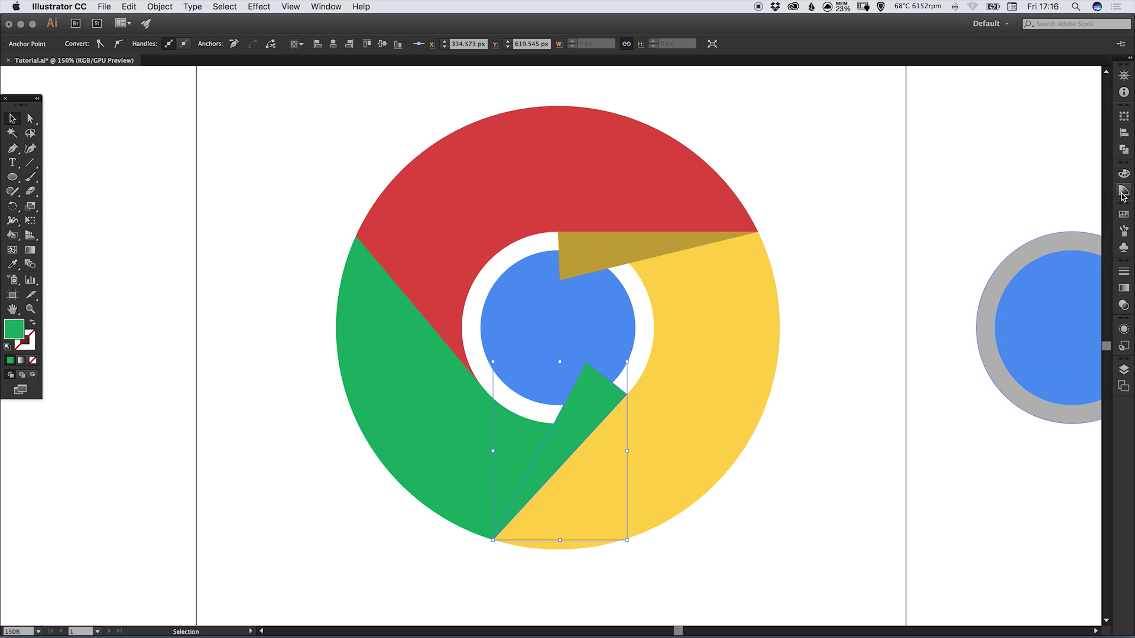
pyautogui.click(1124, 192)
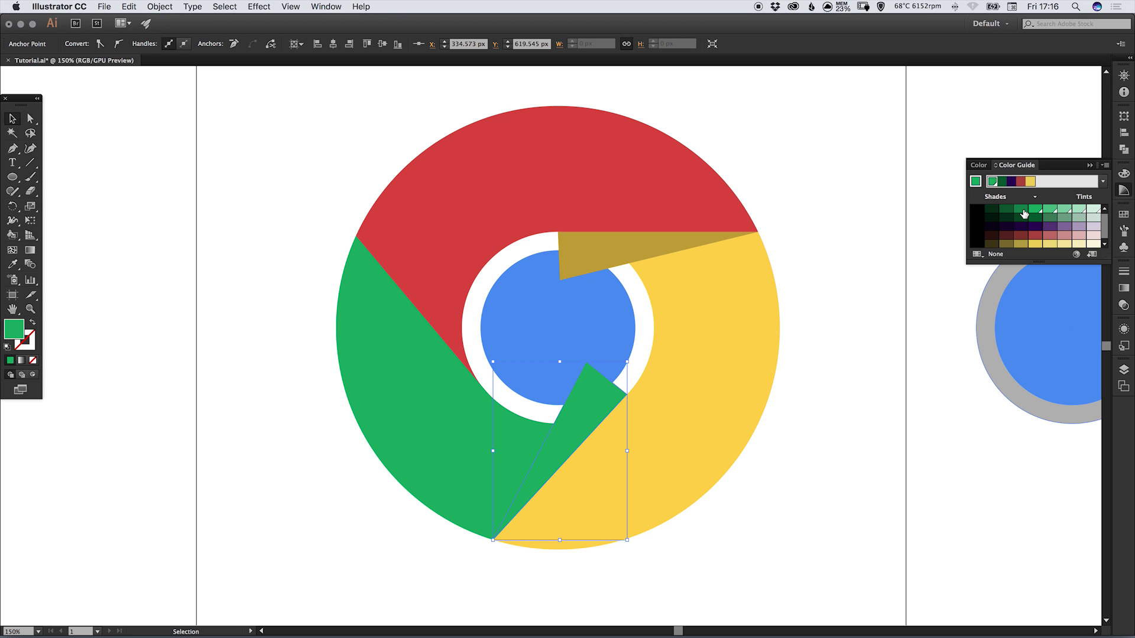
pyautogui.click(1022, 210)
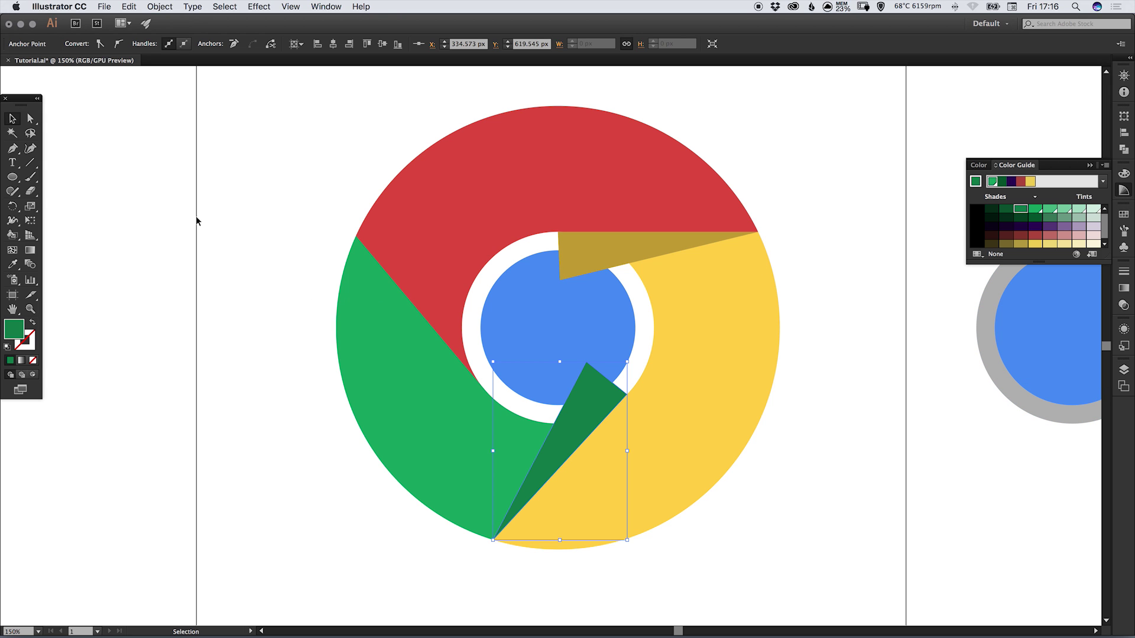
# Draw a left shade wedge at the red–green join and fill it with a deeper red.
pyautogui.click(12, 148)
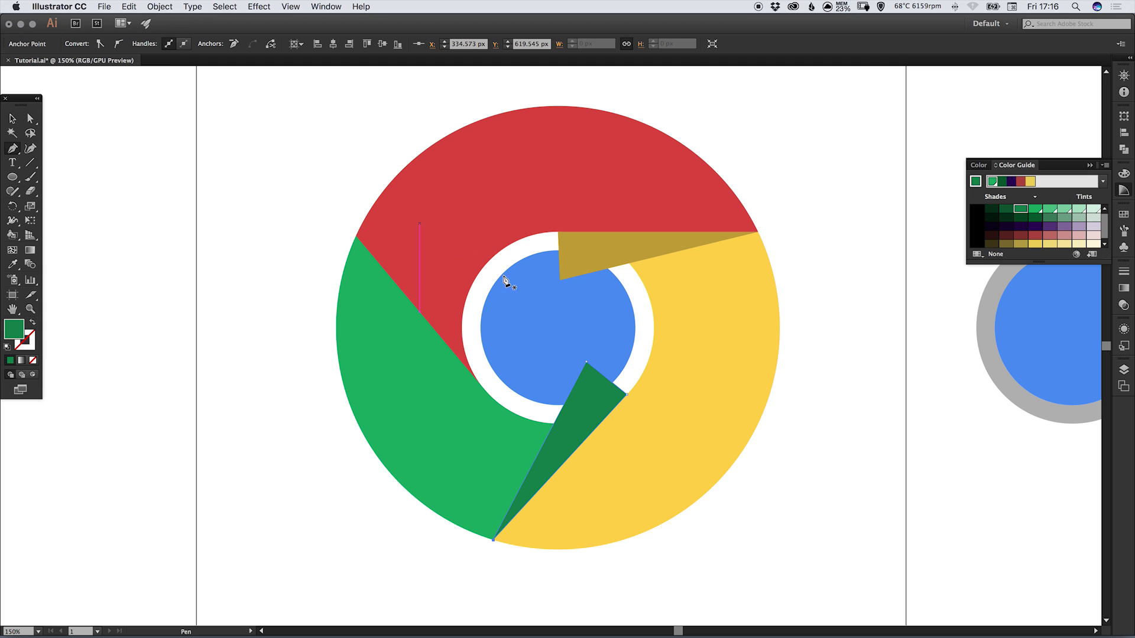
pyautogui.click(485, 391)
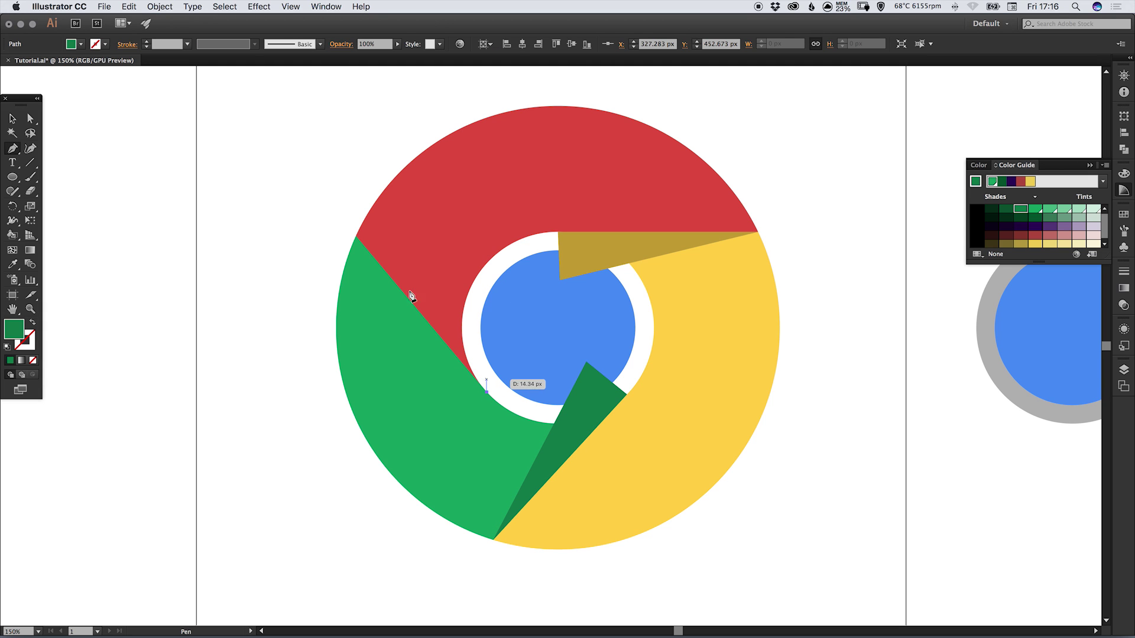
pyautogui.click(356, 236)
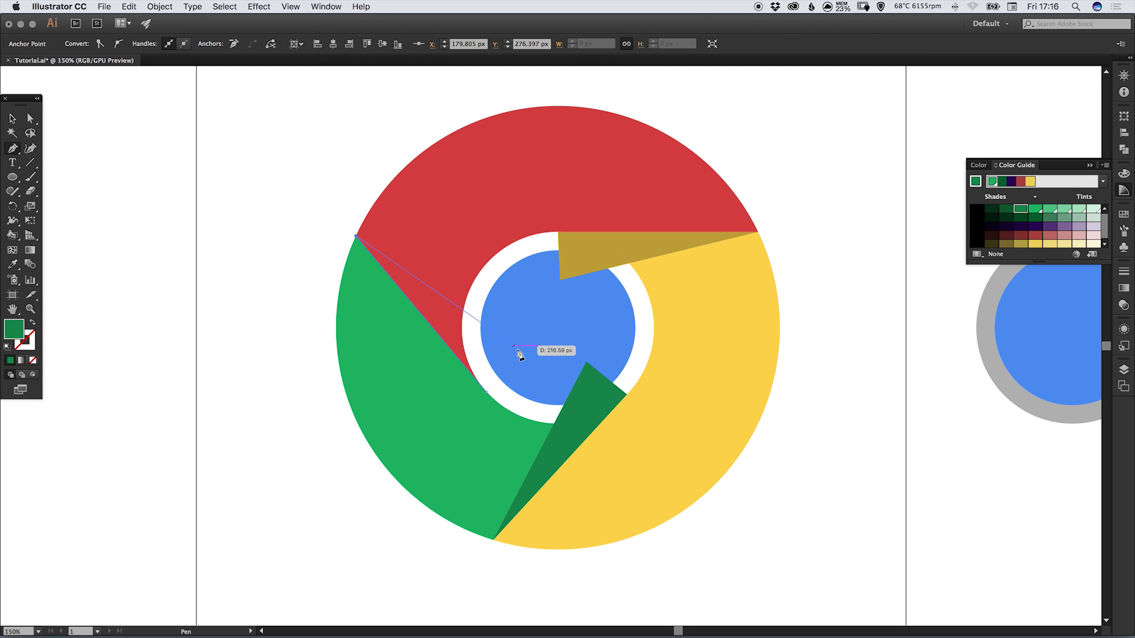
pyautogui.click(520, 356)
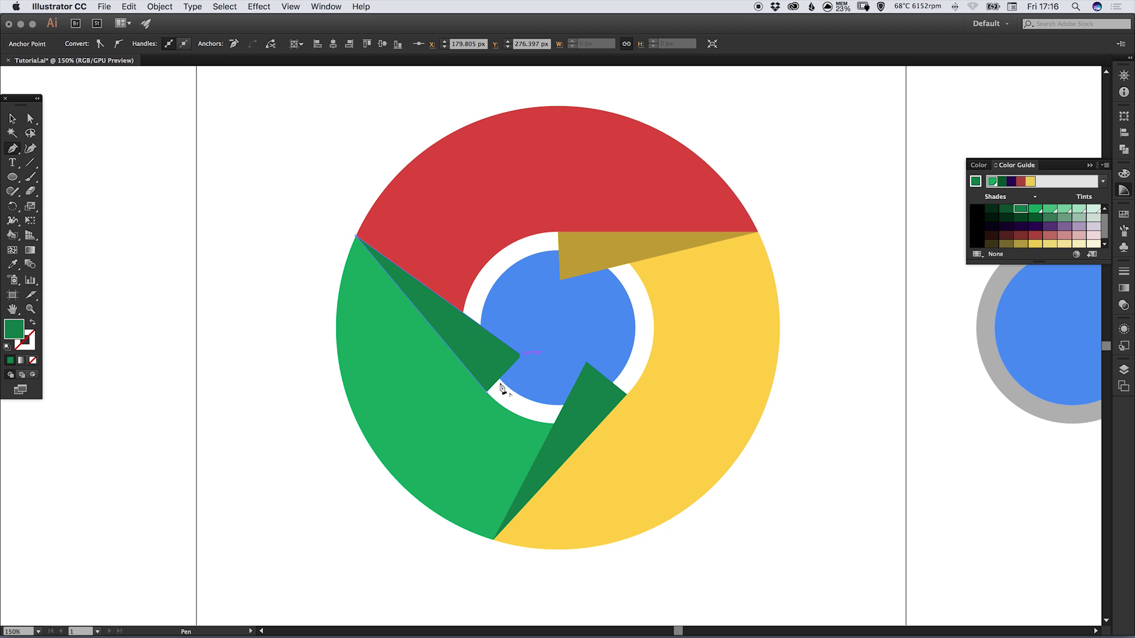
pyautogui.click(488, 395)
pyautogui.press('v')
pyautogui.click(1125, 215)
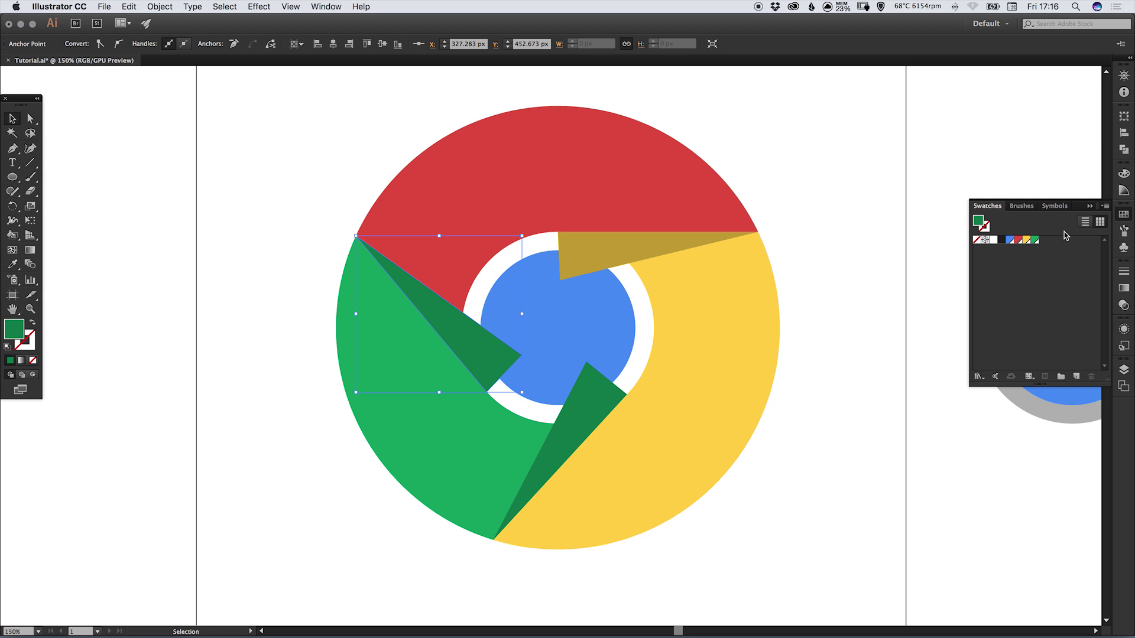
pyautogui.click(1017, 240)
pyautogui.click(1117, 189)
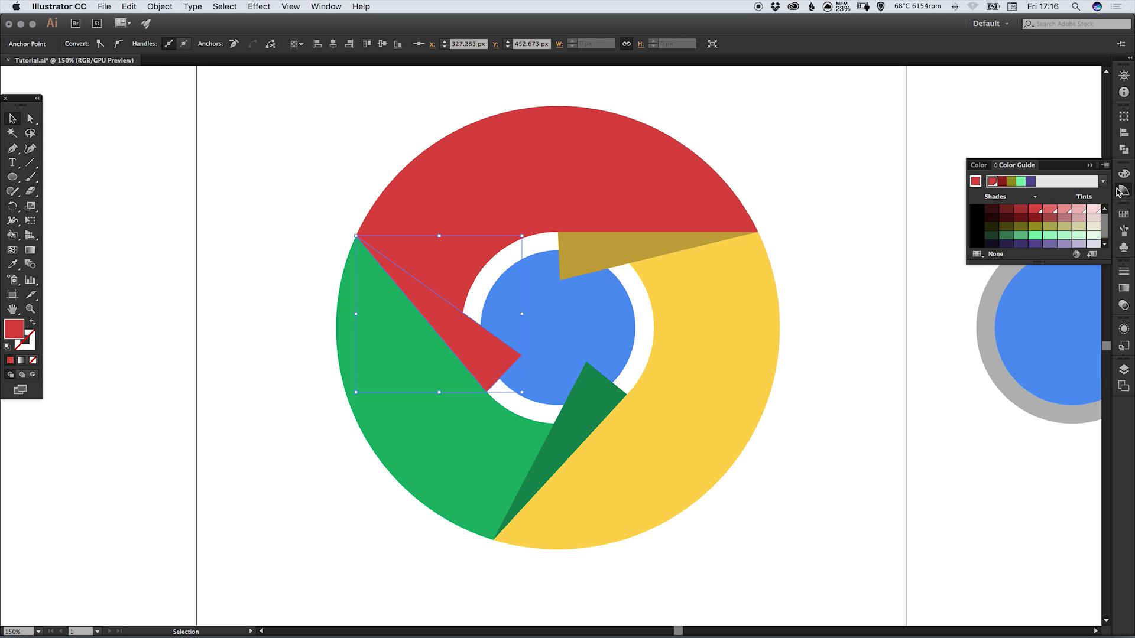
pyautogui.click(1019, 209)
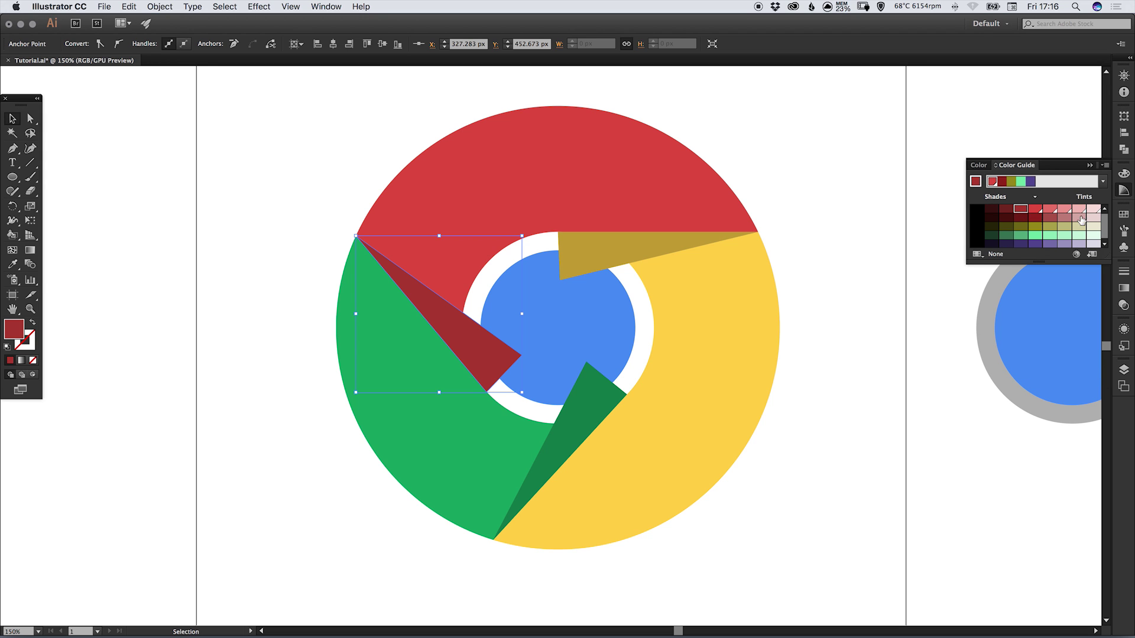
pyautogui.click(857, 239)
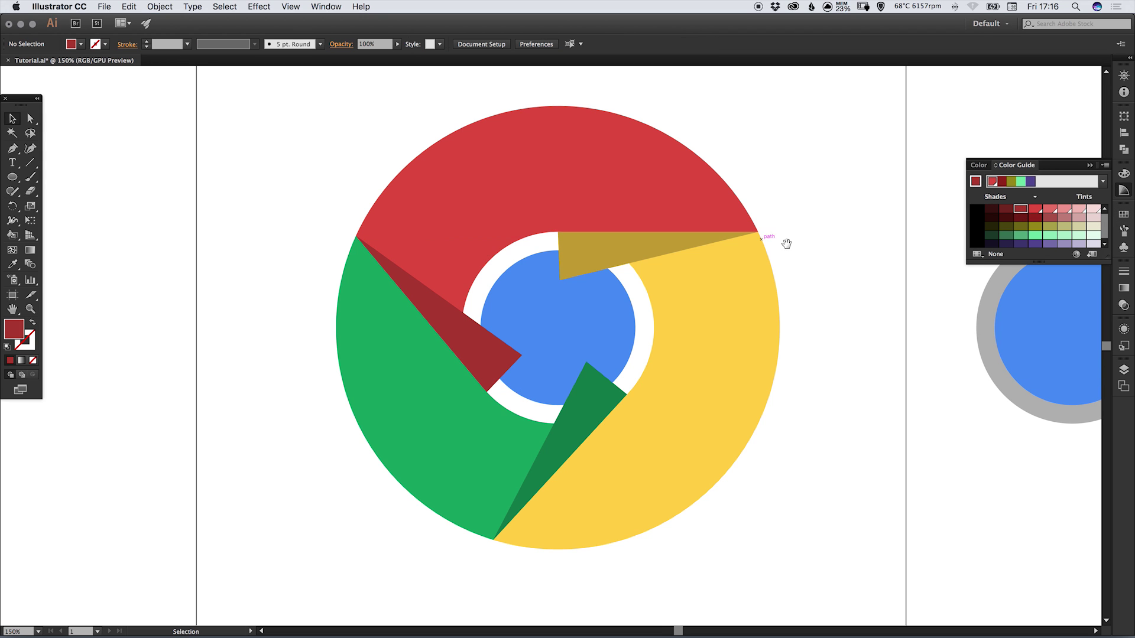
pyautogui.moveTo(786, 244); pyautogui.dragTo(758, 245)
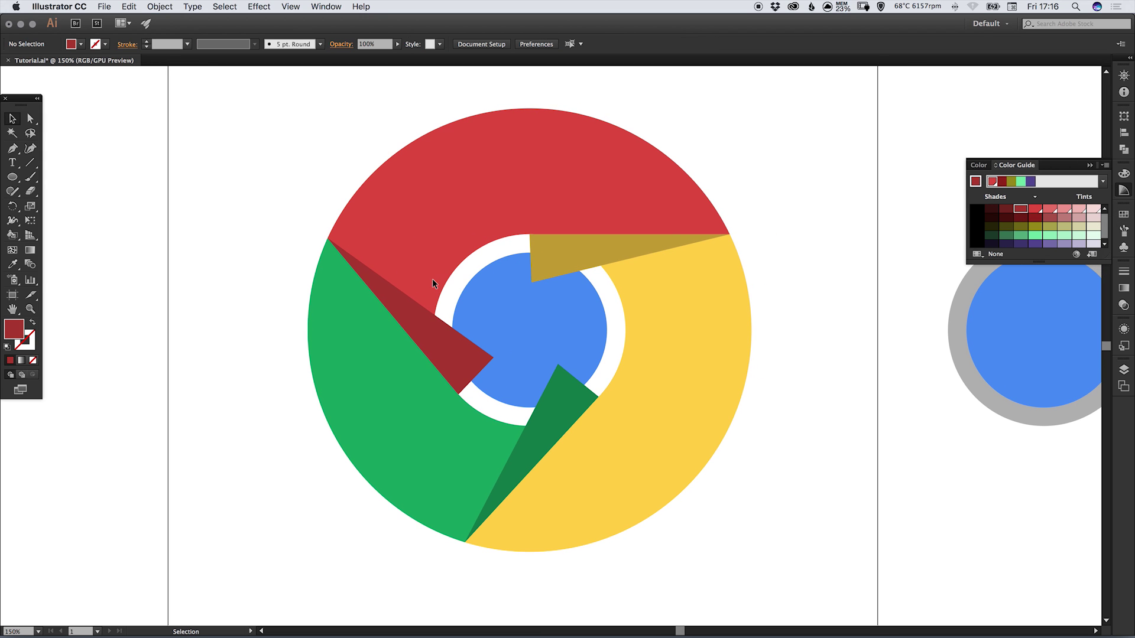
# Select the dark-red, gold and dark-green wedges together and lower their opacity to 20%.
pyautogui.click(414, 309)
pyautogui.keyDown('shift'); pyautogui.click(636, 250); pyautogui.keyUp('shift')
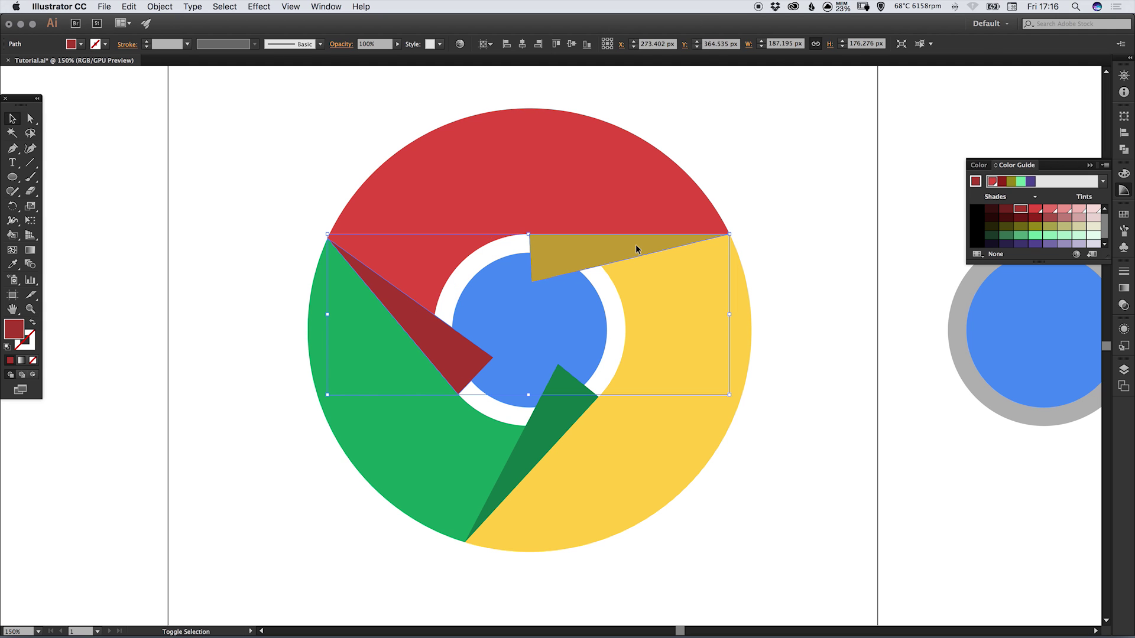
pyautogui.keyDown('shift'); pyautogui.click(560, 408); pyautogui.keyUp('shift')
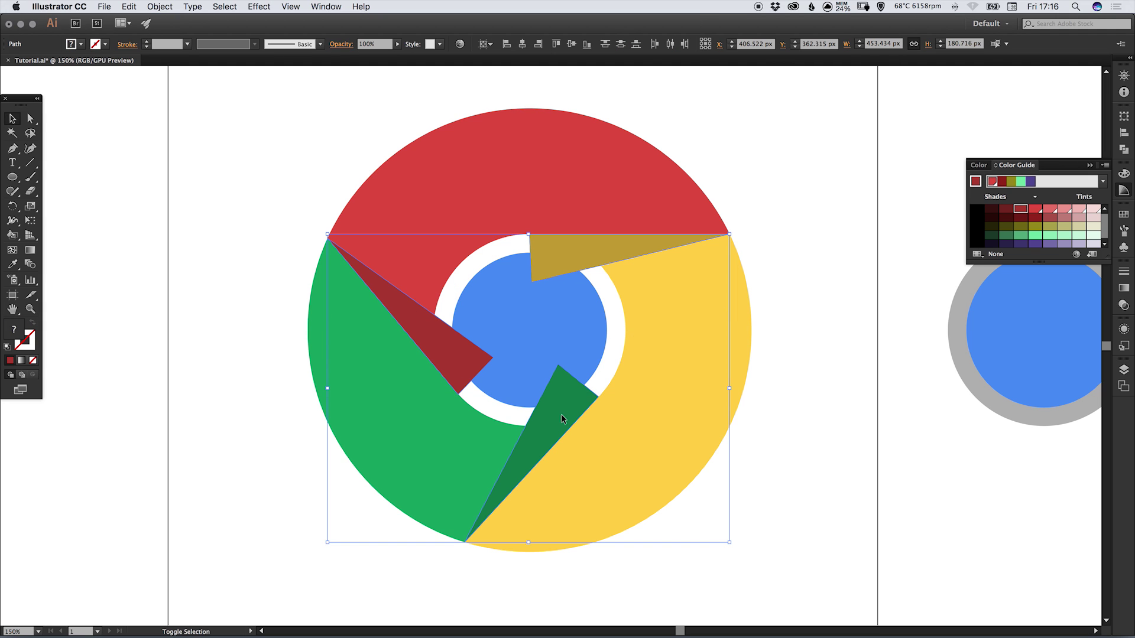
pyautogui.click(1123, 305)
pyautogui.click(1101, 278)
pyautogui.moveTo(1086, 287); pyautogui.dragTo(1068, 290)
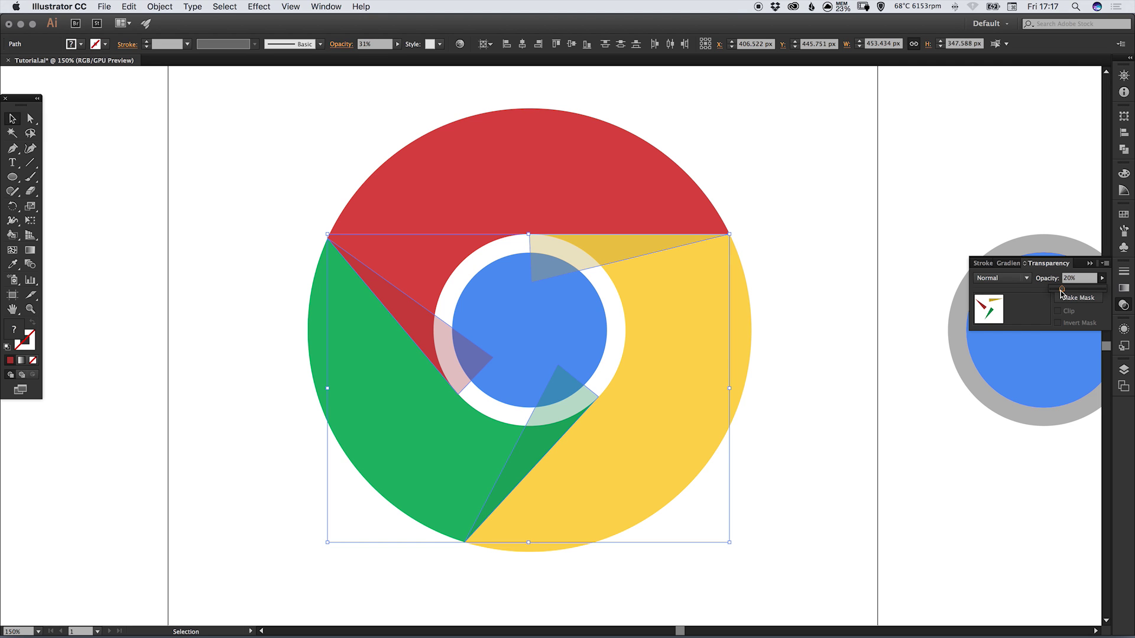
pyautogui.moveTo(1062, 291); pyautogui.dragTo(1062, 291)
pyautogui.click(1123, 305)
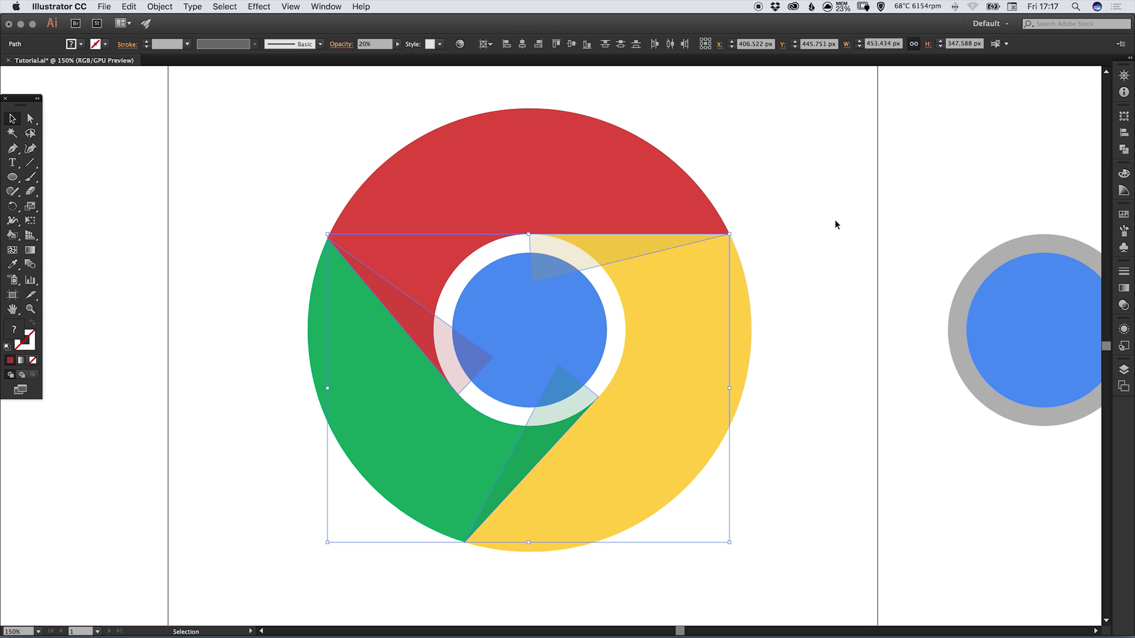
pyautogui.click(838, 220)
pyautogui.press('space')
pyautogui.moveTo(834, 271); pyautogui.dragTo(810, 280)
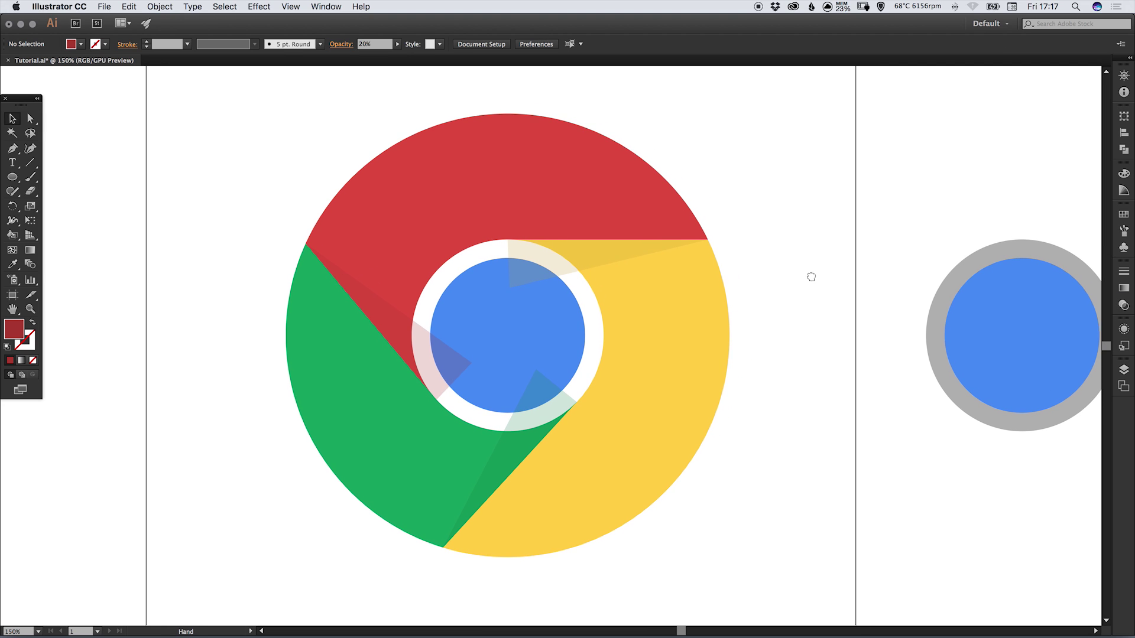
# Fill the grey ring circle with white from the Swatches.
pyautogui.click(32, 118)
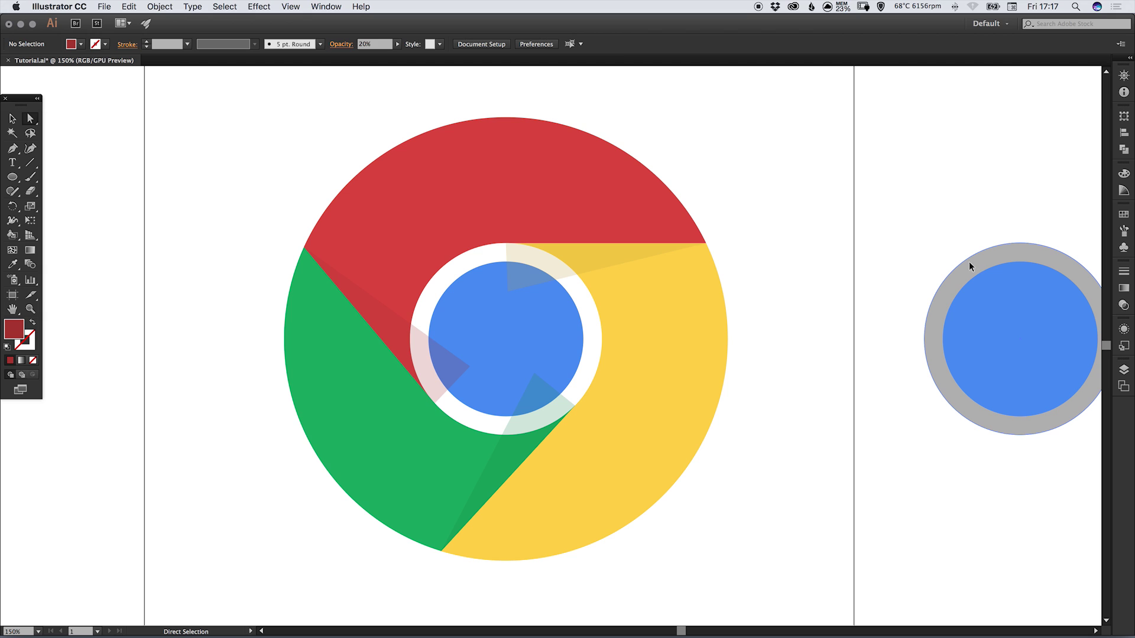
pyautogui.click(950, 282)
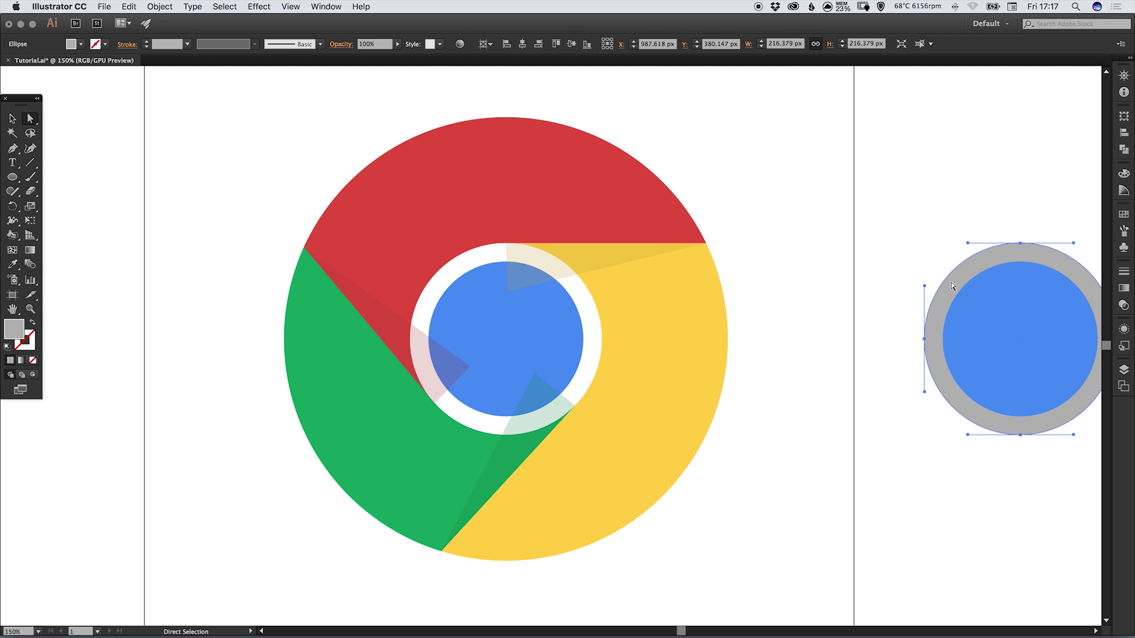
pyautogui.click(1121, 219)
pyautogui.click(993, 241)
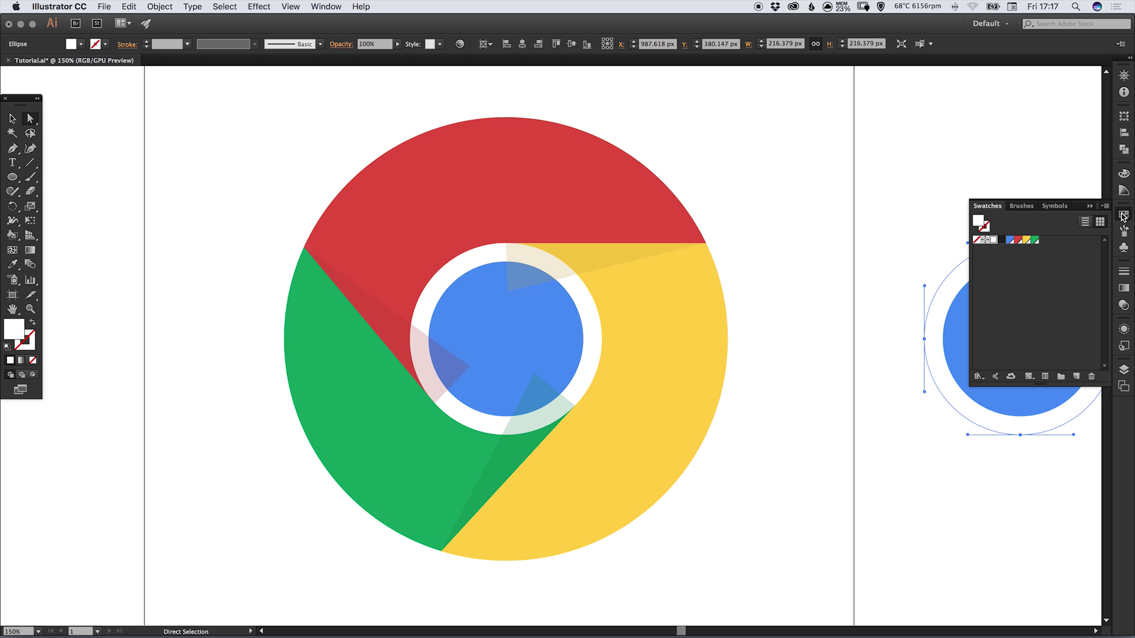
pyautogui.click(1122, 218)
pyautogui.click(13, 119)
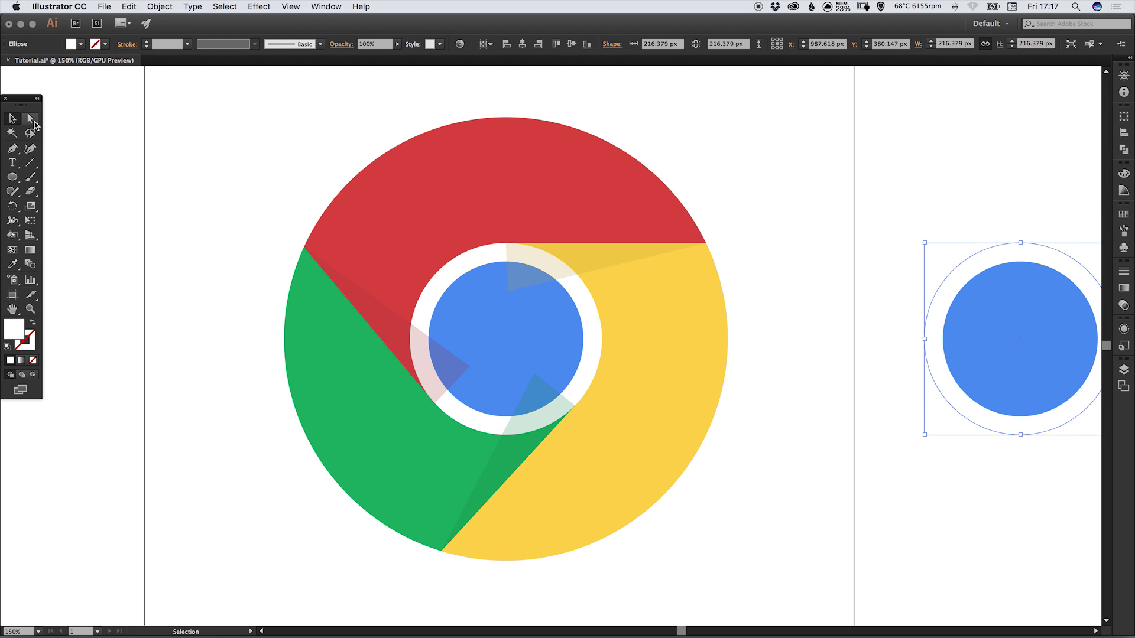
pyautogui.click(972, 221)
# Bring the ring and blue centre to the front and nudge them onto the logo's middle.
pyautogui.moveTo(950, 259); pyautogui.dragTo(992, 295)
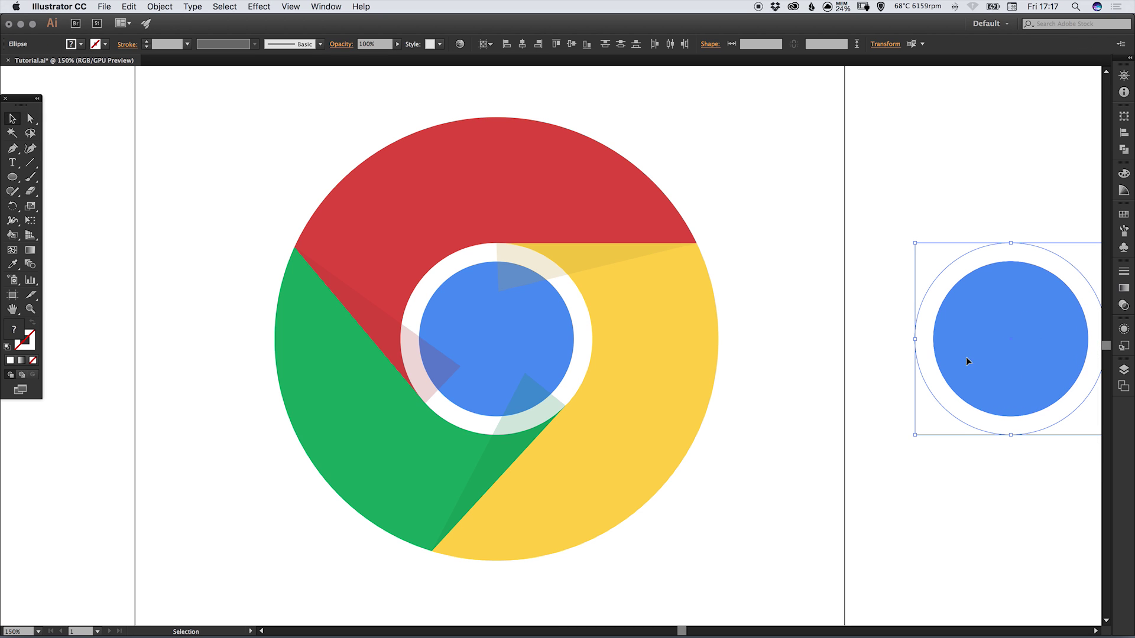
pyautogui.click(160, 7)
pyautogui.moveTo(201, 32)
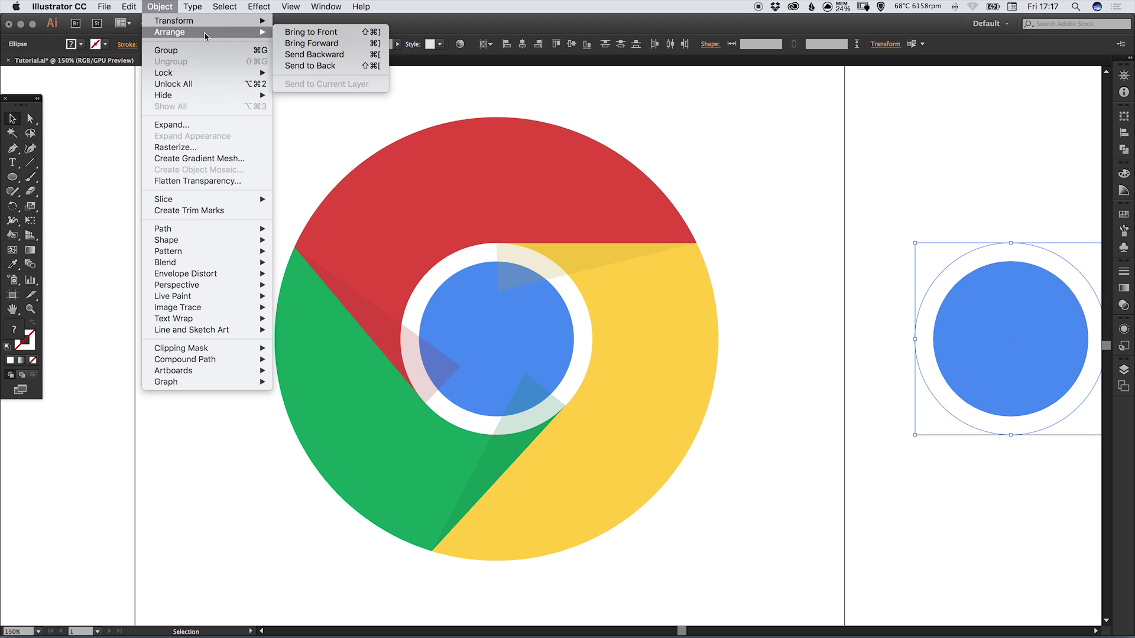
pyautogui.click(328, 33)
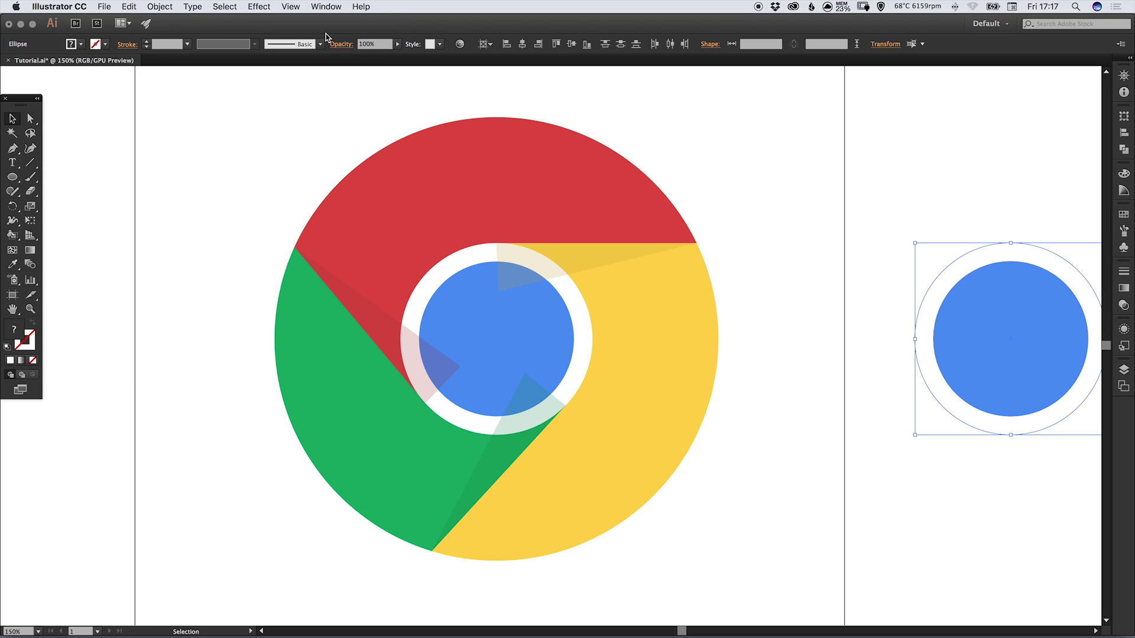
pyautogui.hotkey('shift', 'Left')
pyautogui.hotkey('shift', 'Left')
pyautogui.hotkey('shift', 'Left')
pyautogui.hotkey('shift', 'Left')
pyautogui.hotkey('shift', 'Left')
pyautogui.hotkey('shift', 'Left')
pyautogui.hotkey('shift', 'Left')
pyautogui.hotkey('shift', 'Left')
pyautogui.hotkey('shift', 'Left')
pyautogui.hotkey('shift', 'Left')
pyautogui.hotkey('shift', 'Left')
pyautogui.hotkey('shift', 'Left')
pyautogui.hotkey('shift', 'Left')
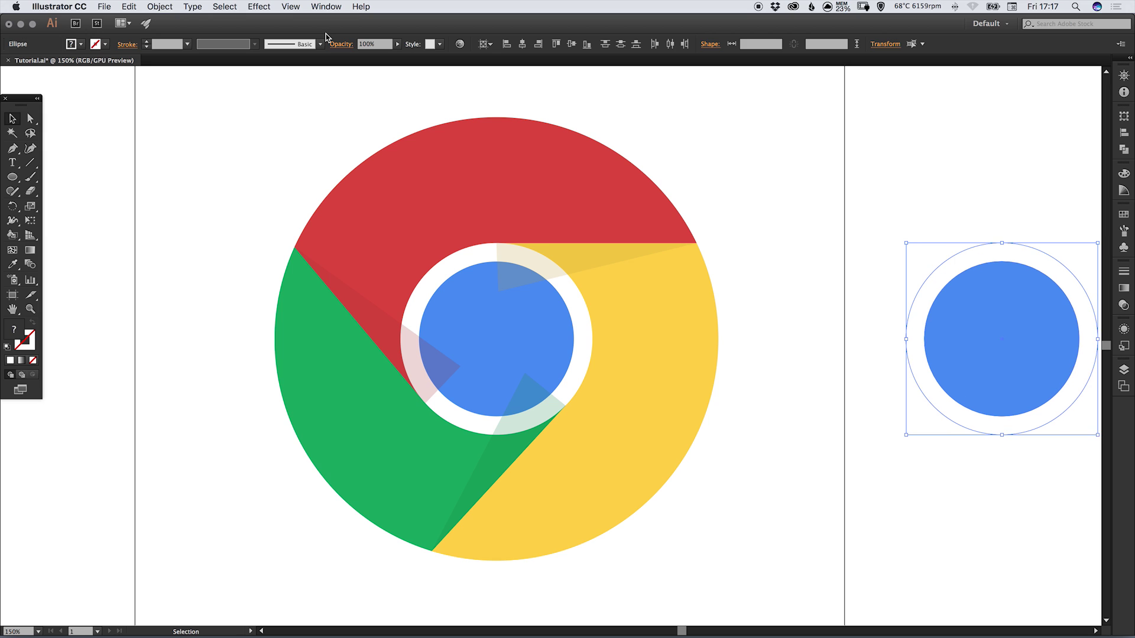
pyautogui.hotkey('shift', 'Left')
pyautogui.hotkey('shift', 'Left')
pyautogui.hotkey('shift', 'Left')
pyautogui.hotkey('shift', 'Left')
pyautogui.hotkey('shift', 'Left')
pyautogui.hotkey('shift', 'Left')
pyautogui.hotkey('shift', 'Left')
pyautogui.hotkey('shift', 'Left')
pyautogui.hotkey('shift', 'Left')
pyautogui.hotkey('shift', 'Left')
pyautogui.hotkey('shift', 'Left')
pyautogui.hotkey('shift', 'Left')
pyautogui.hotkey('shift', 'Left')
pyautogui.hotkey('shift', 'Left')
pyautogui.hotkey('shift', 'Left')
pyautogui.hotkey('shift', 'Left')
pyautogui.hotkey('shift', 'Left')
pyautogui.hotkey('shift', 'Left')
pyautogui.hotkey('shift', 'Left')
pyautogui.hotkey('shift', 'Left')
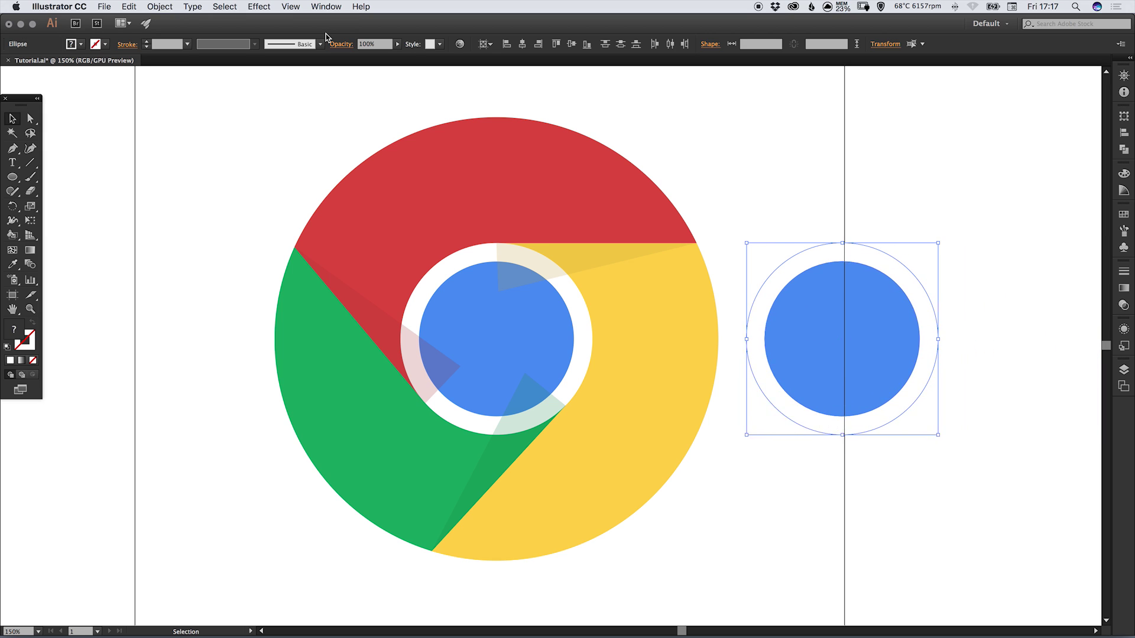
pyautogui.hotkey('shift', 'Left')
pyautogui.hotkey('shift', 'Left')
pyautogui.hotkey('shift', 'Left')
pyautogui.hotkey('shift', 'Left')
pyautogui.hotkey('shift', 'Left')
pyautogui.hotkey('shift', 'Left')
pyautogui.hotkey('shift', 'Left')
pyautogui.hotkey('shift', 'Left')
pyautogui.hotkey('shift', 'Left')
pyautogui.hotkey('shift', 'Left')
pyautogui.hotkey('shift', 'Left')
pyautogui.hotkey('shift', 'Left')
pyautogui.hotkey('shift', 'Left')
pyautogui.hotkey('shift', 'Left')
pyautogui.hotkey('shift', 'Left')
pyautogui.hotkey('shift', 'Left')
pyautogui.hotkey('shift', 'Left')
pyautogui.hotkey('shift', 'Left')
pyautogui.hotkey('shift', 'Left')
pyautogui.hotkey('shift', 'Left')
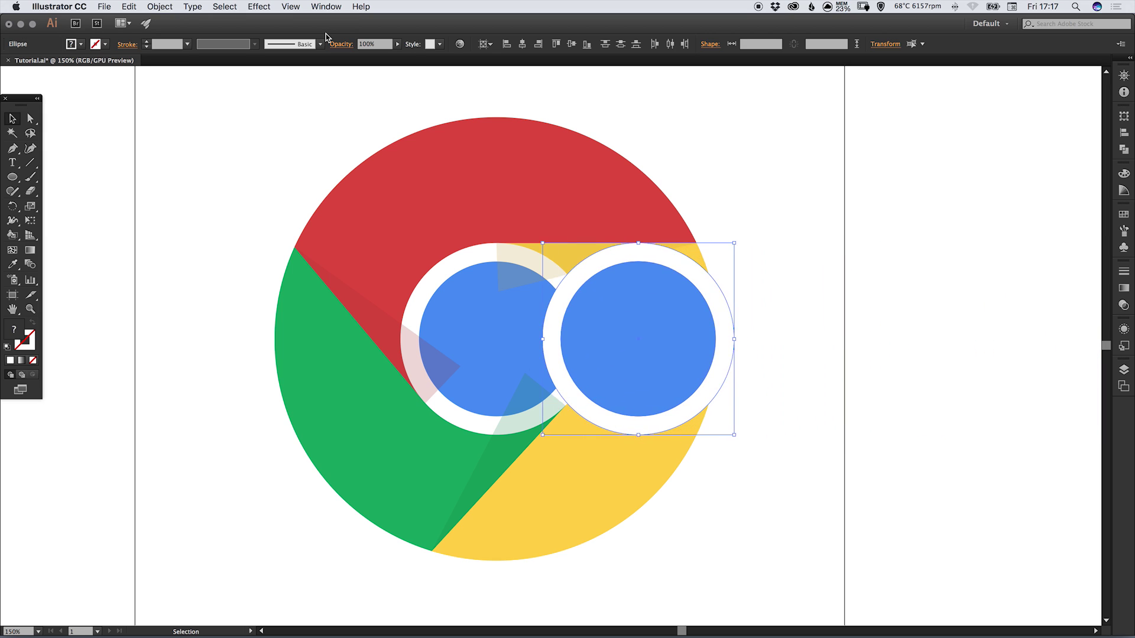
pyautogui.hotkey('shift', 'Left')
pyautogui.hotkey('shift', 'Left')
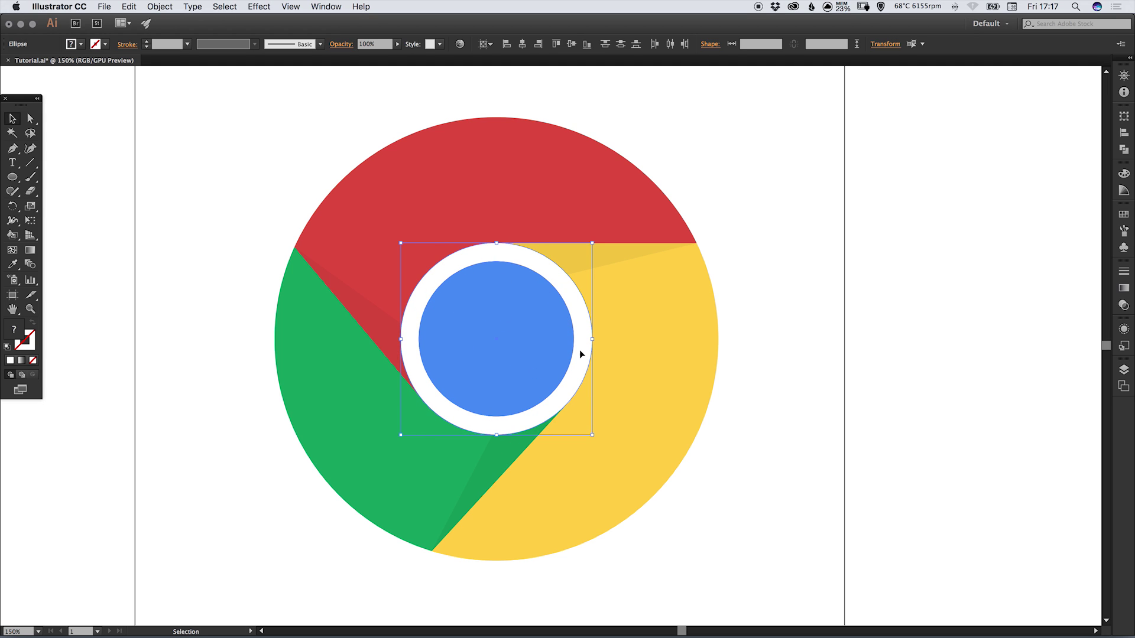
pyautogui.click(792, 303)
# Unlock all artwork, then select and group every part of the logo.
pyautogui.press('super+0')
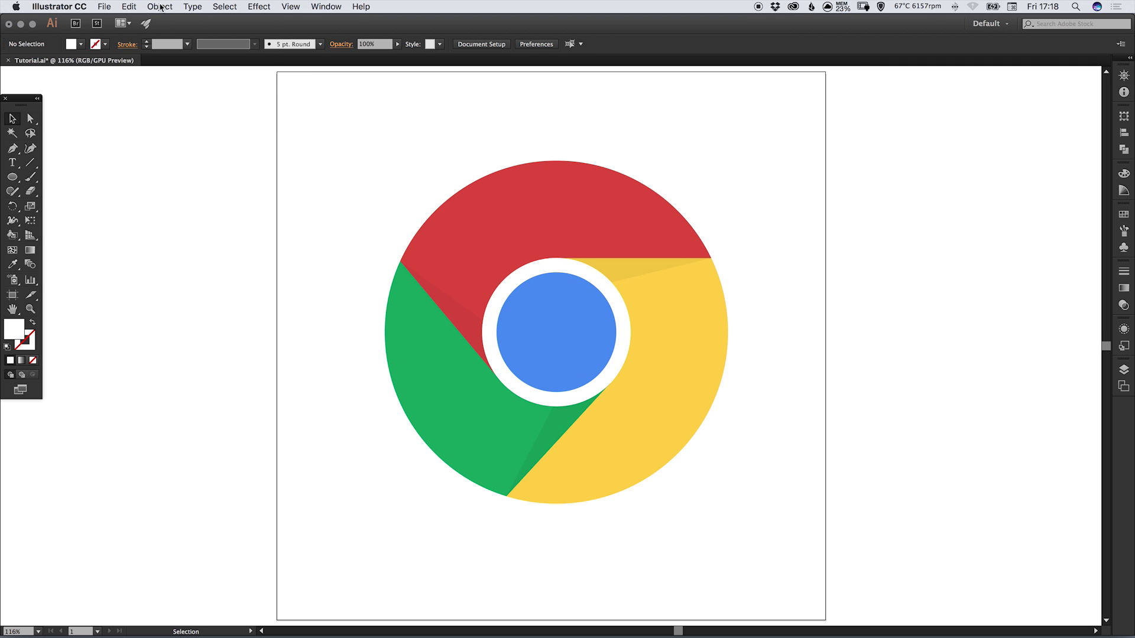
pyautogui.click(160, 7)
pyautogui.click(172, 81)
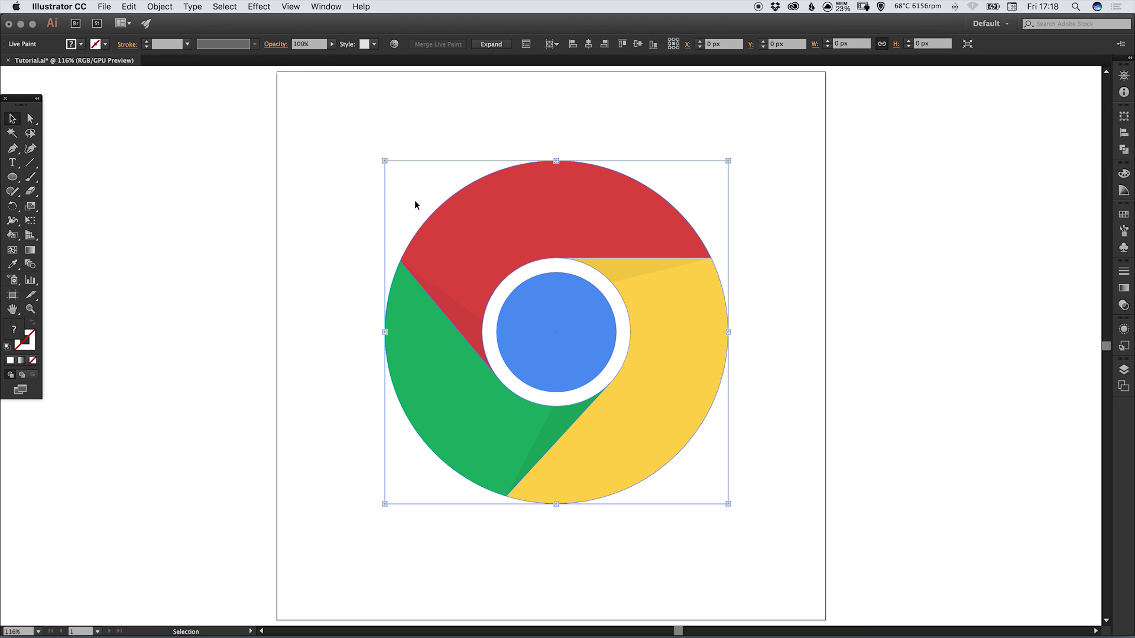
pyautogui.moveTo(336, 127); pyautogui.dragTo(703, 509)
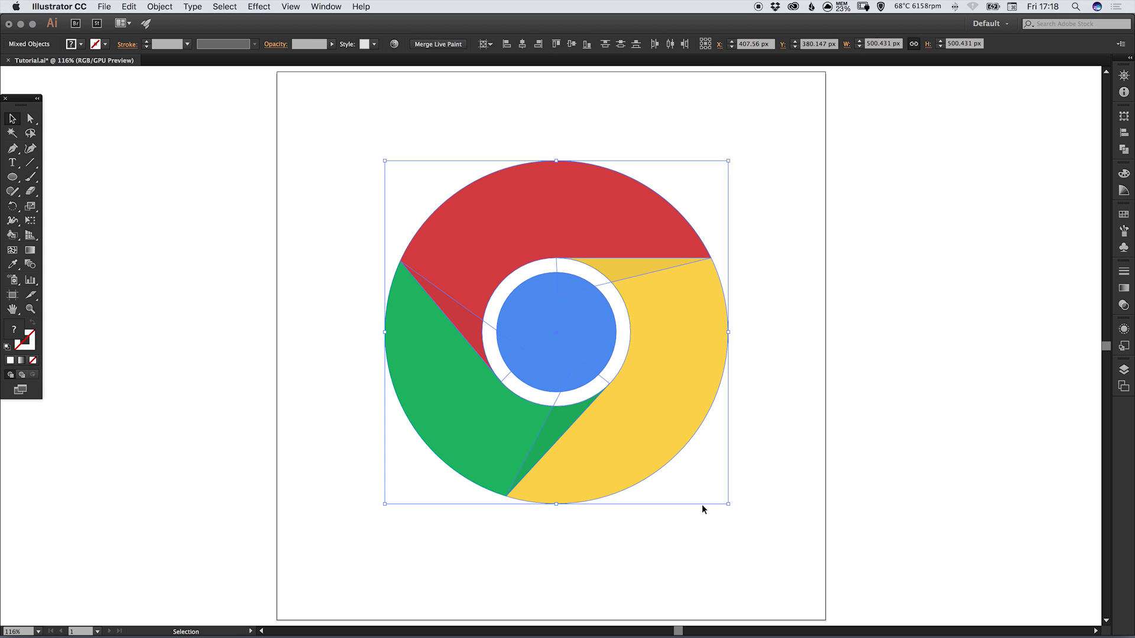
pyautogui.click(160, 7)
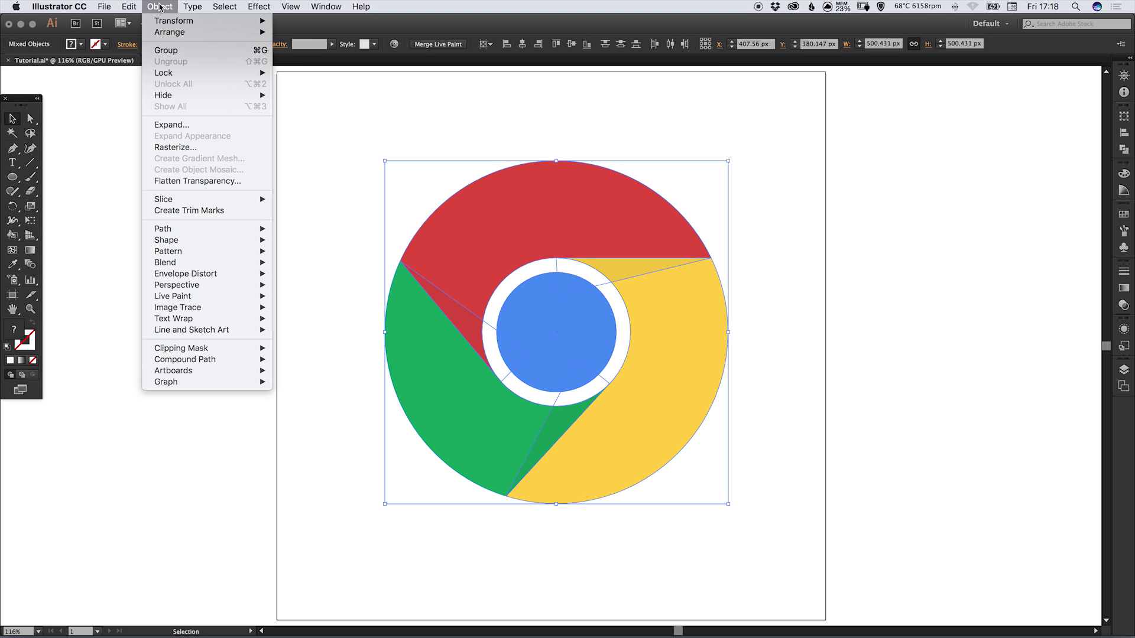
pyautogui.click(179, 52)
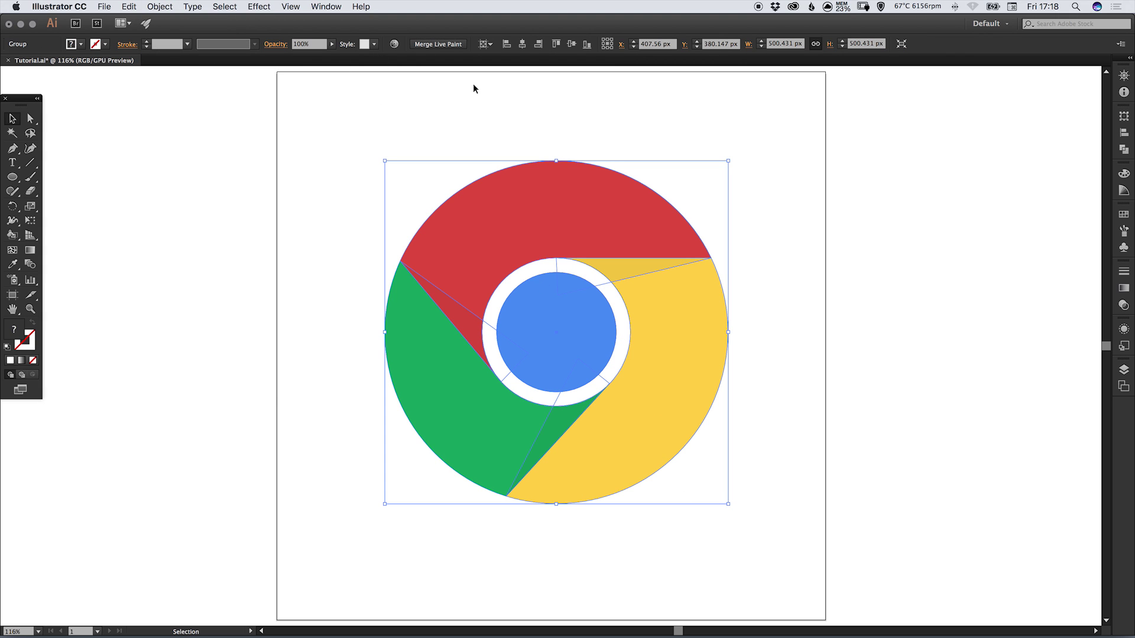
# Centre the logo group horizontally and vertically relative to the artboard.
pyautogui.click(489, 45)
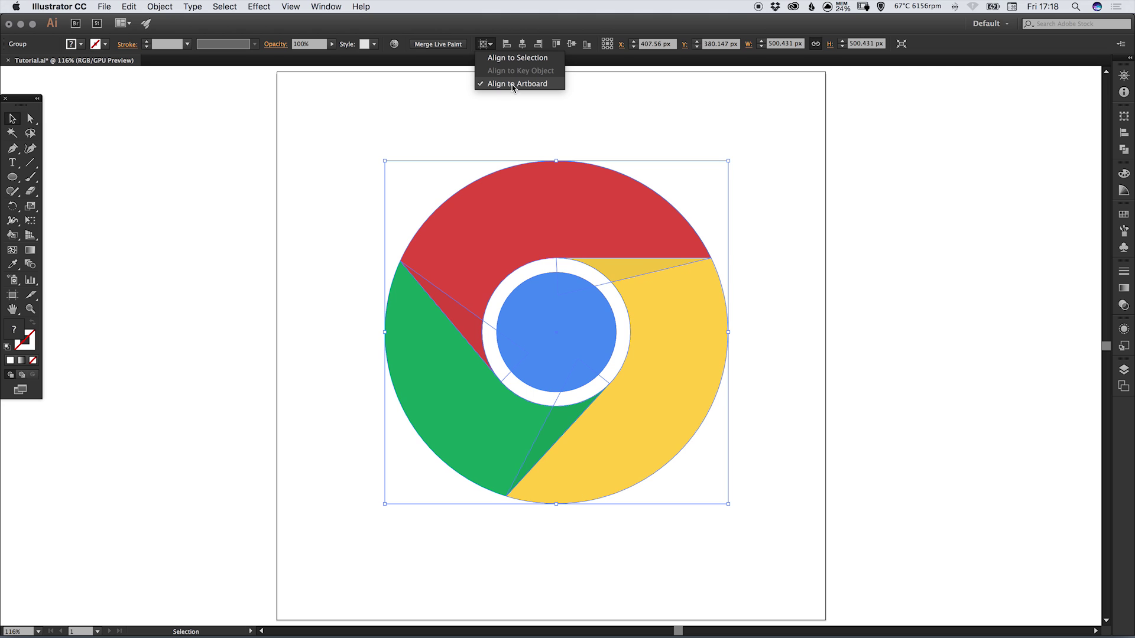
pyautogui.click(522, 44)
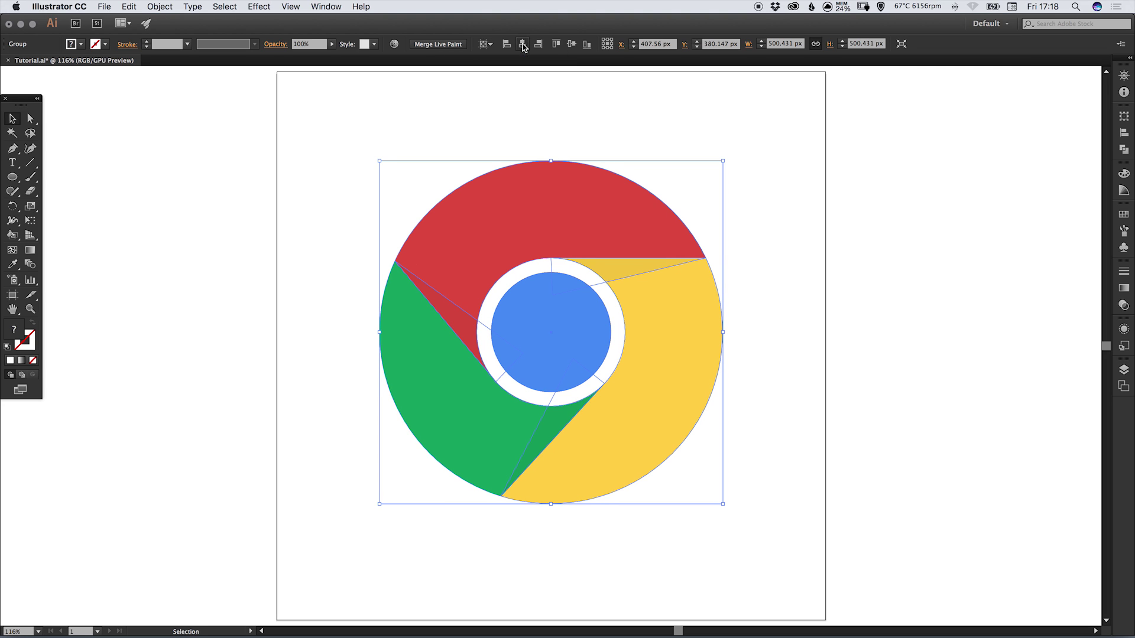
pyautogui.click(572, 46)
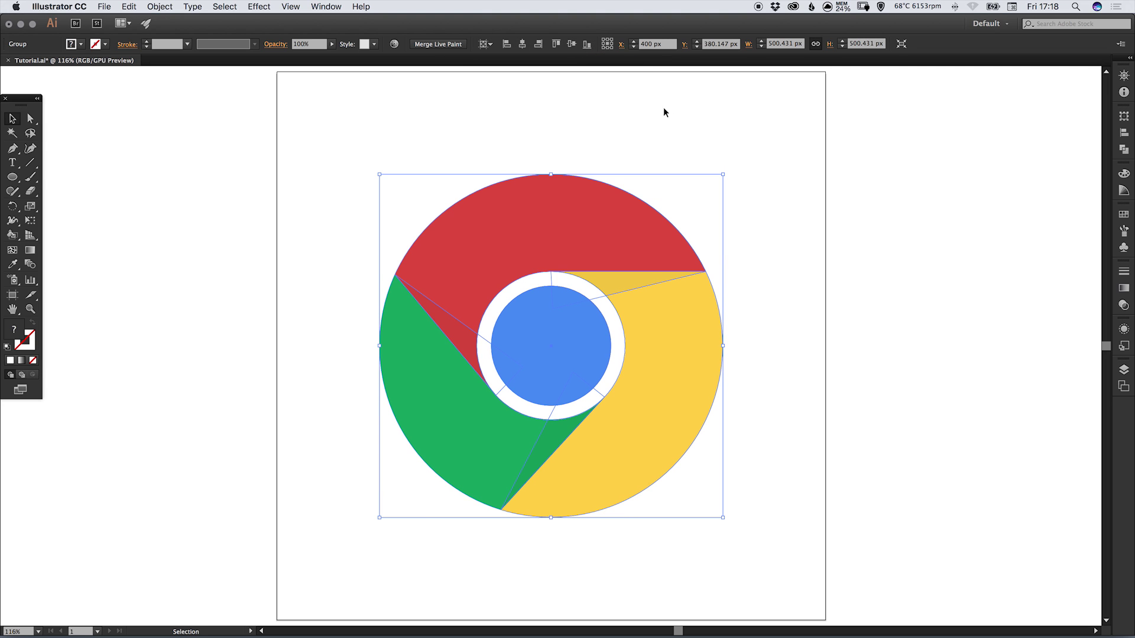
pyautogui.click(770, 244)
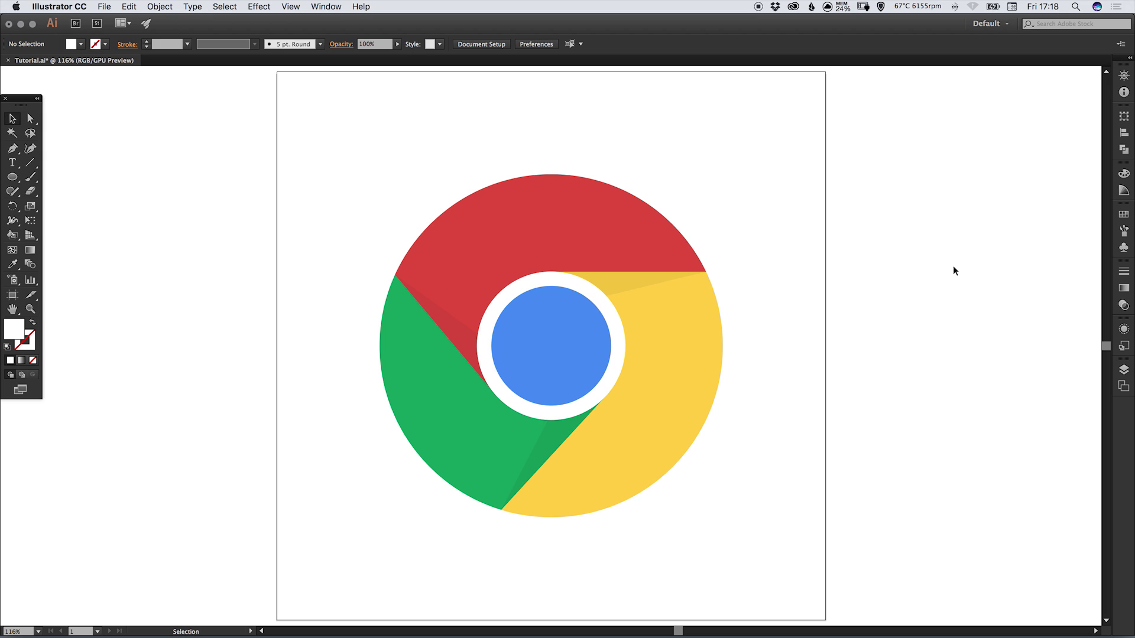